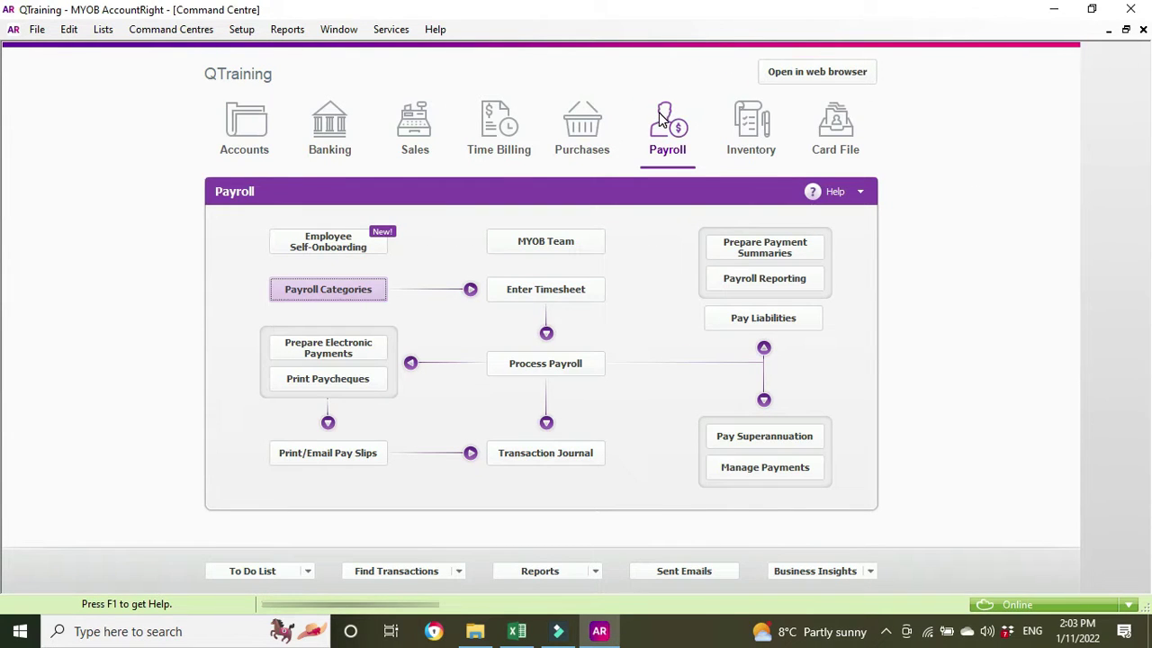
Start a new weekly pay run paid 1/11/2022, checking the calendar for the current week
{"action": "left_click", "coordinate": [585, 375]}
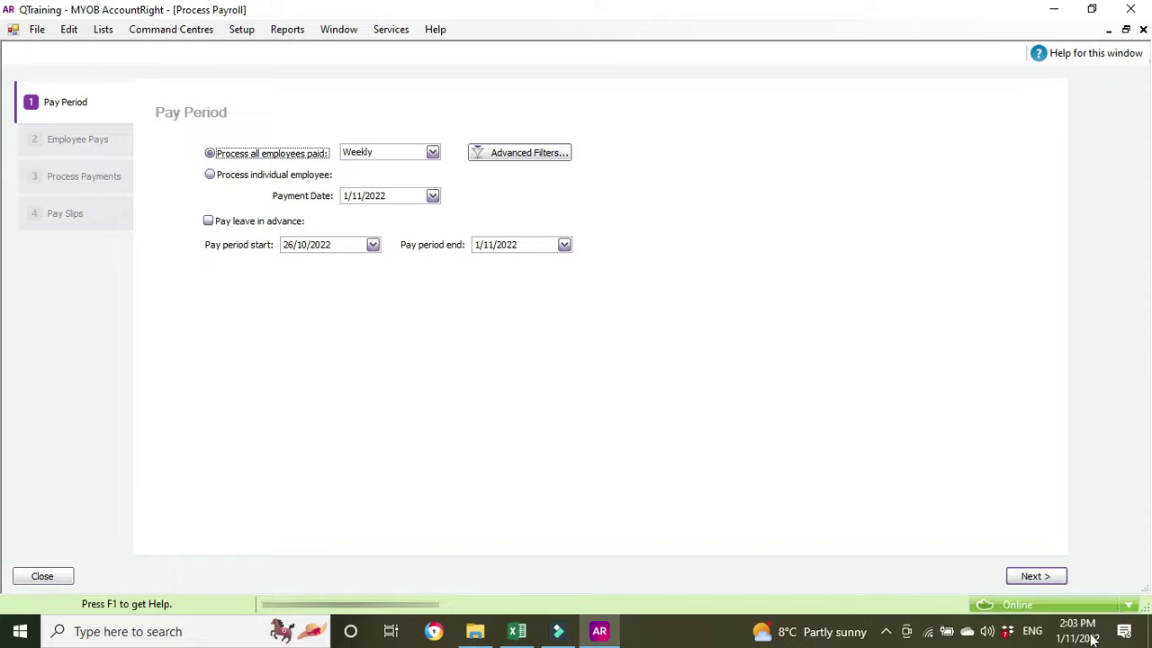
{"action": "mouse_move", "coordinate": [1080, 639]}
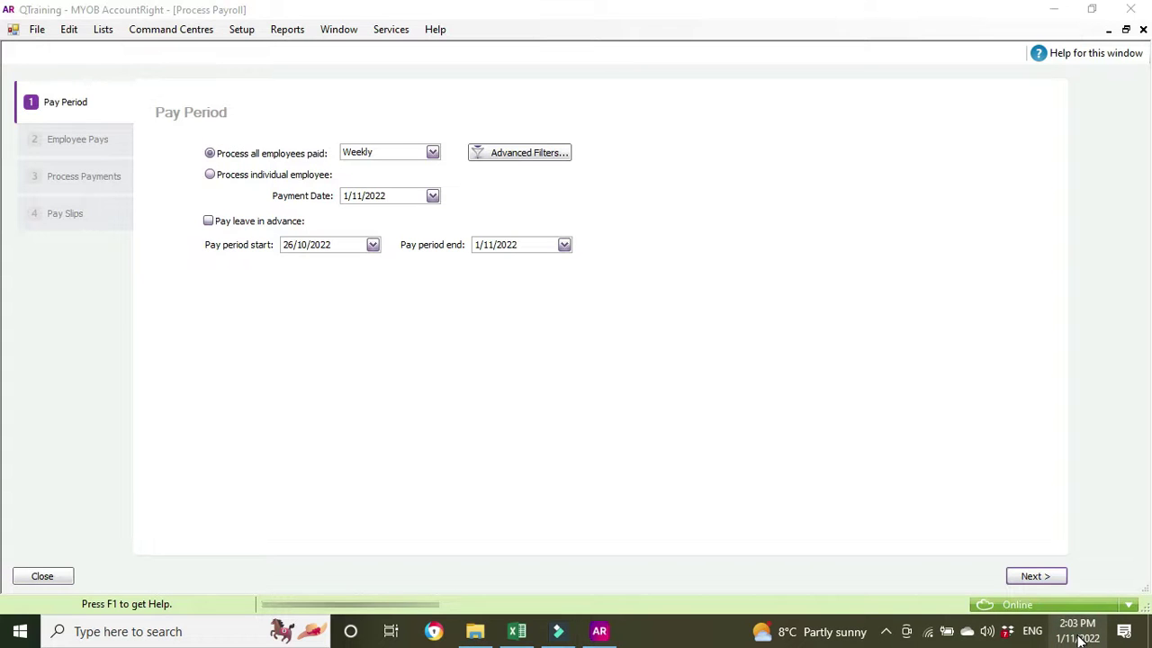
{"action": "left_click", "coordinate": [1080, 639]}
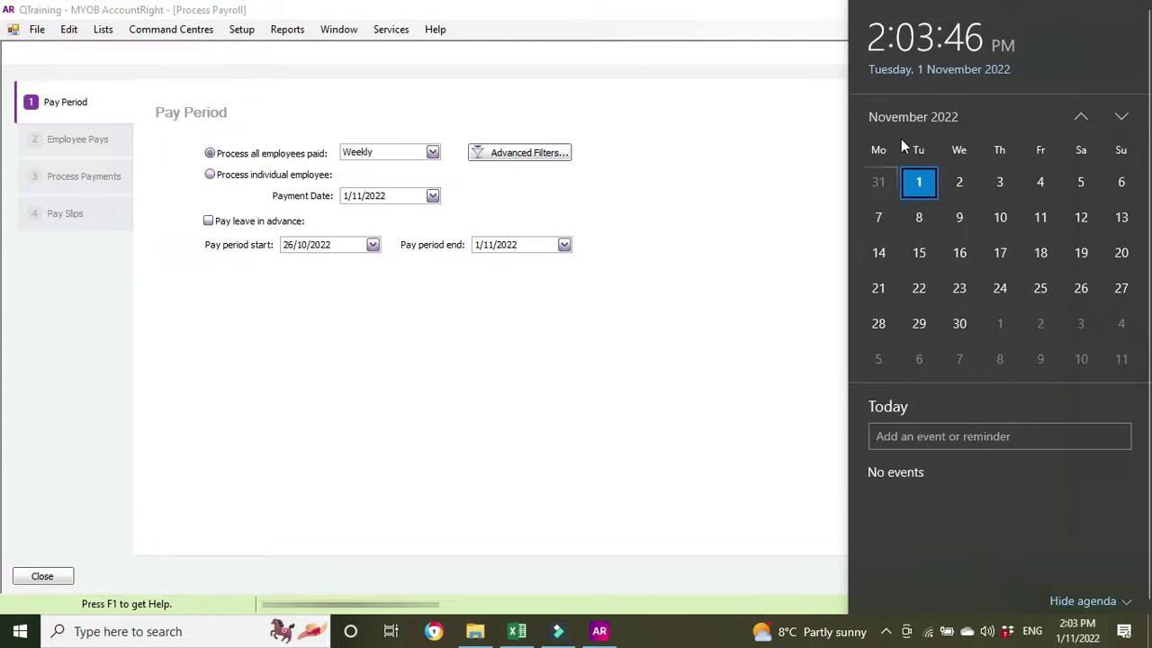
{"action": "left_click", "coordinate": [1083, 117]}
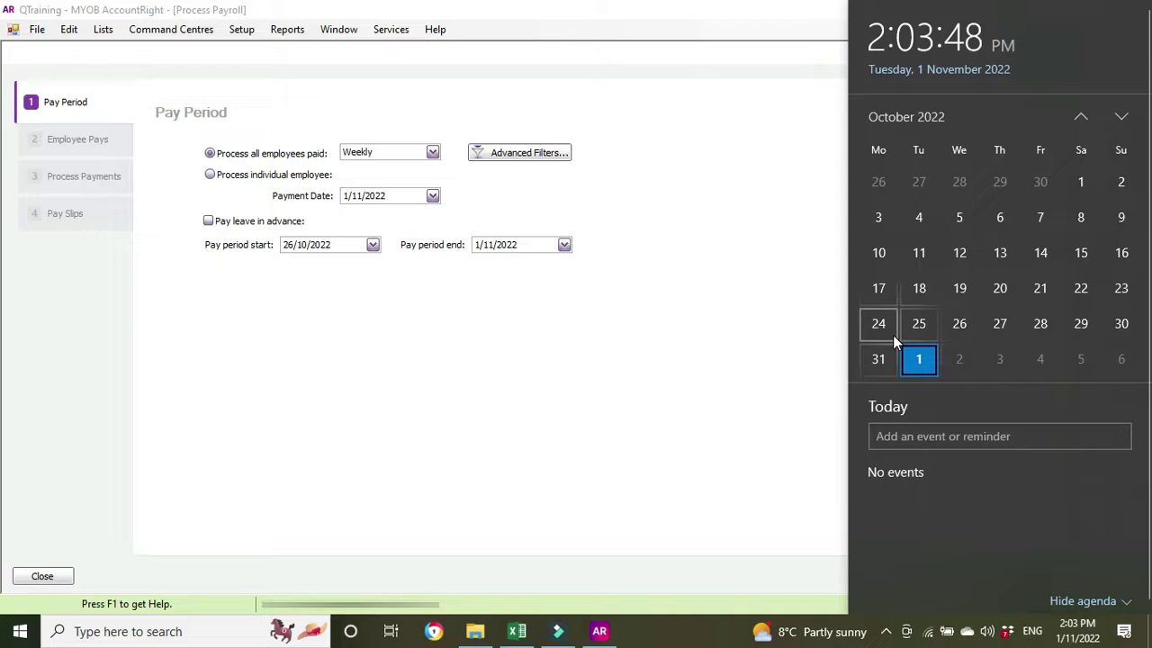
{"action": "left_click", "coordinate": [607, 435]}
Set the pay period to run from 24/10/2022 to 30/10/2022
{"action": "left_click", "coordinate": [373, 244]}
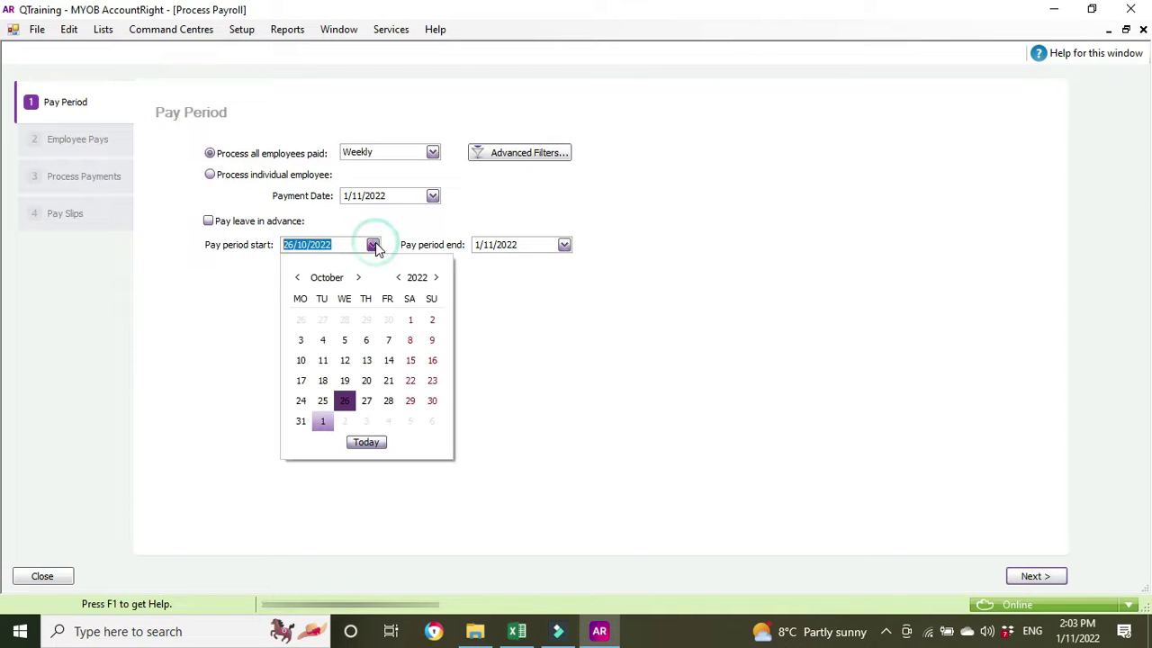
{"action": "left_click", "coordinate": [301, 401]}
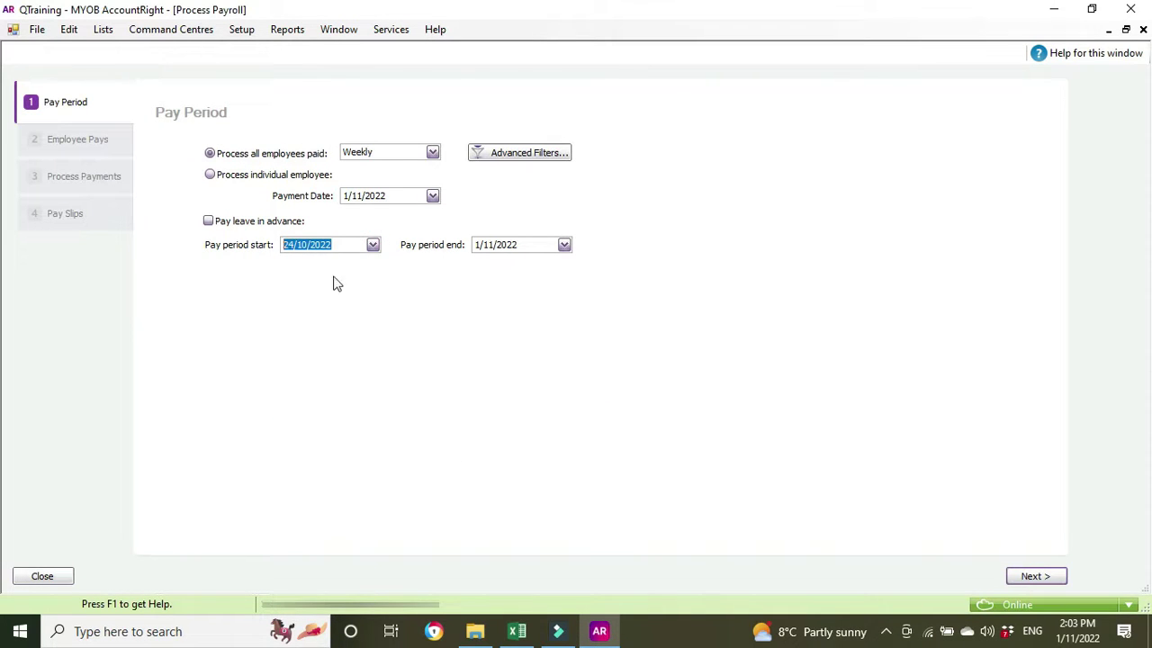
{"action": "left_click", "coordinate": [564, 244]}
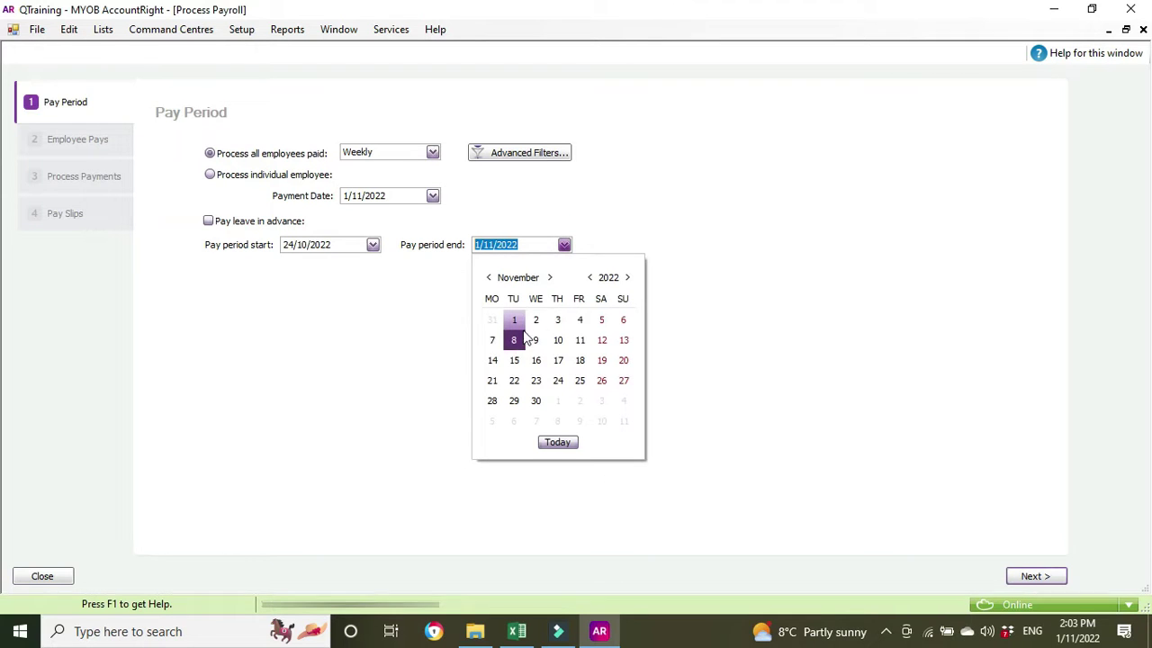
{"action": "left_click", "coordinate": [489, 277]}
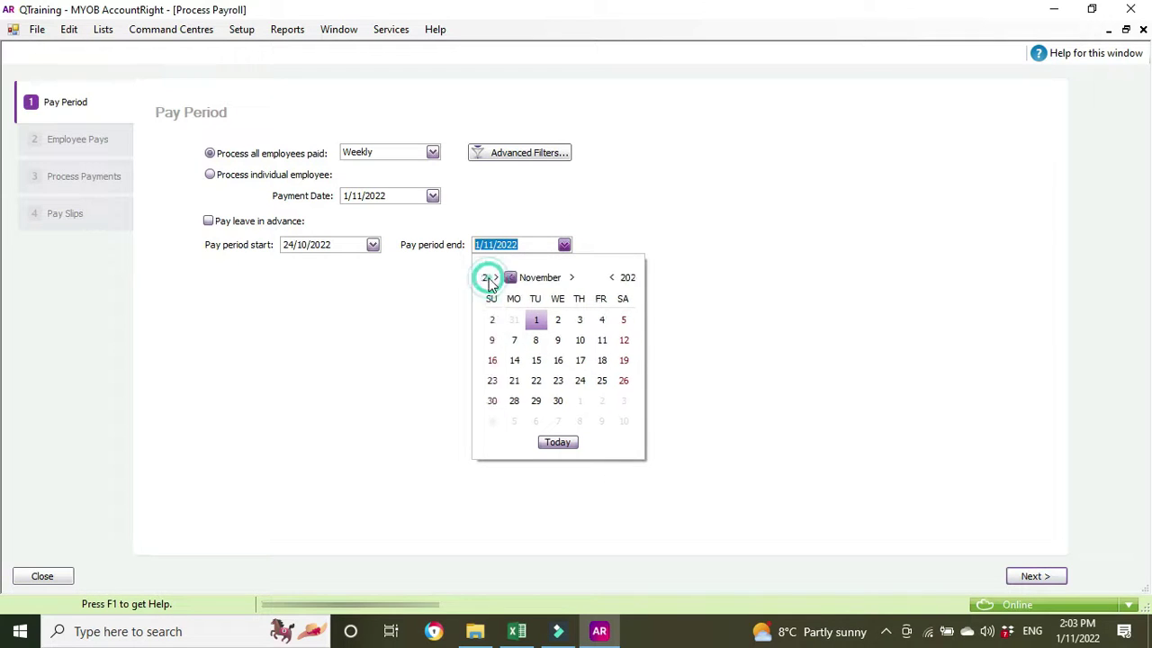
{"action": "left_click", "coordinate": [624, 400]}
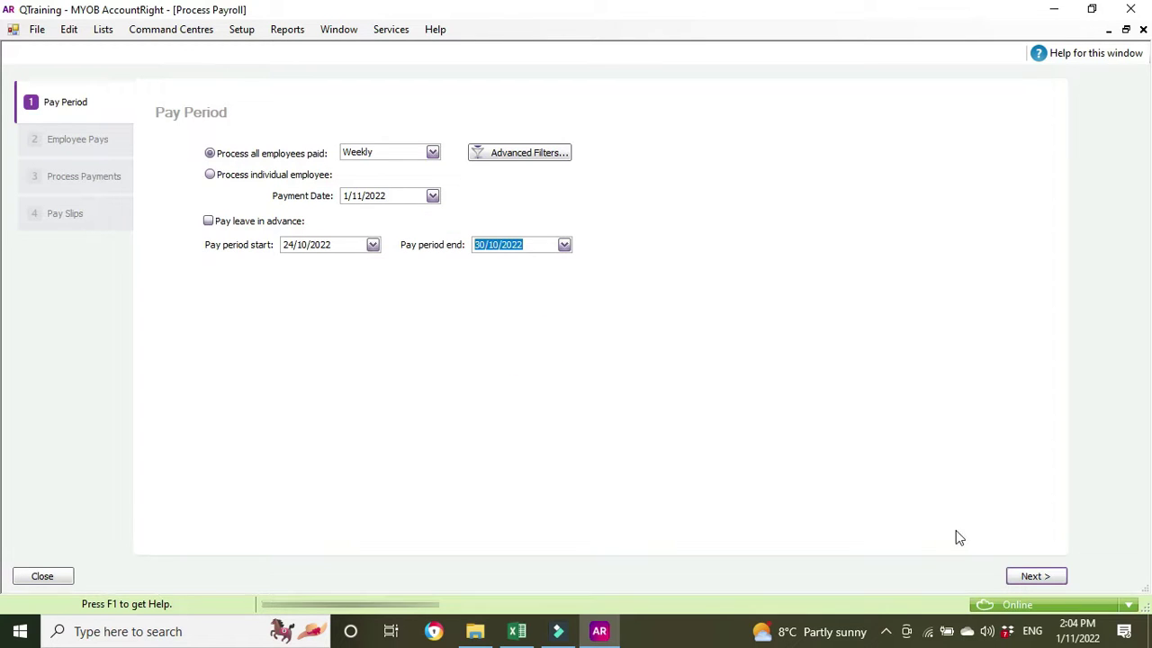
Advance to Employee Pays and open the employee's $0.00 pay details
{"action": "left_click", "coordinate": [1036, 577]}
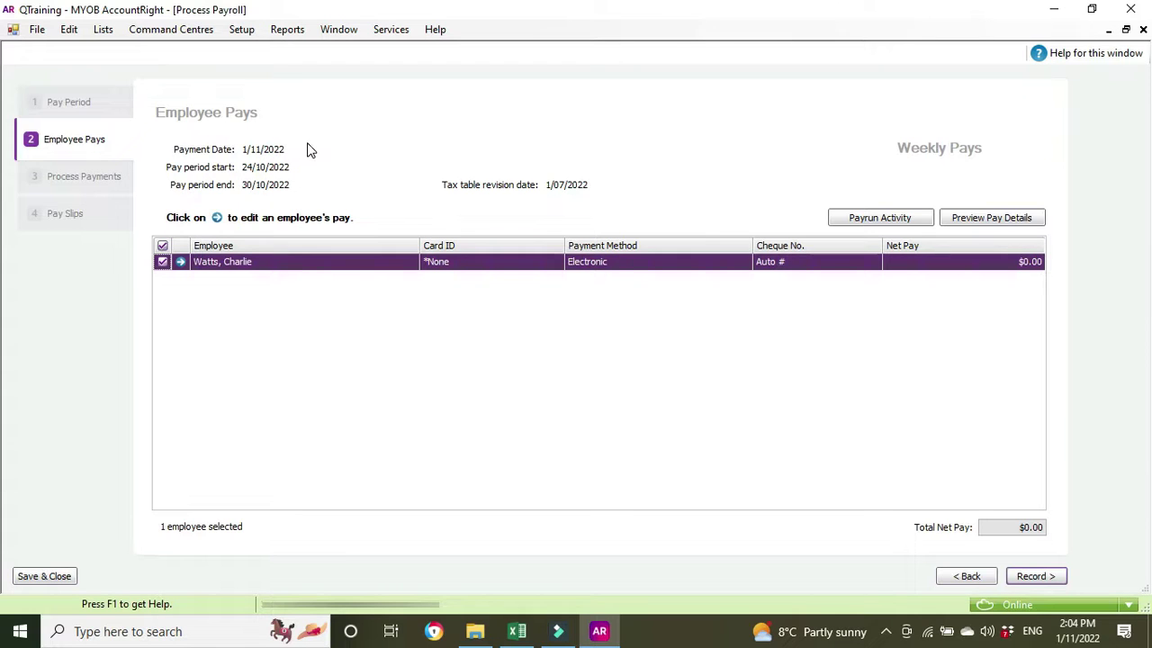
{"action": "left_click", "coordinate": [181, 264]}
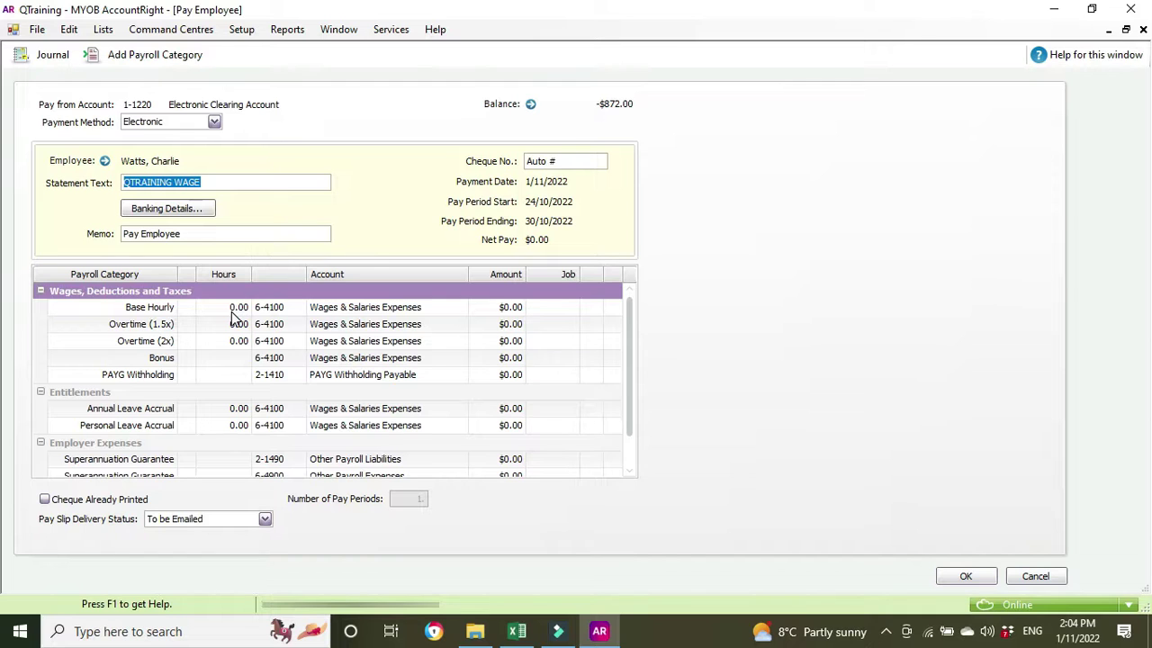
{"action": "left_click", "coordinate": [105, 160]}
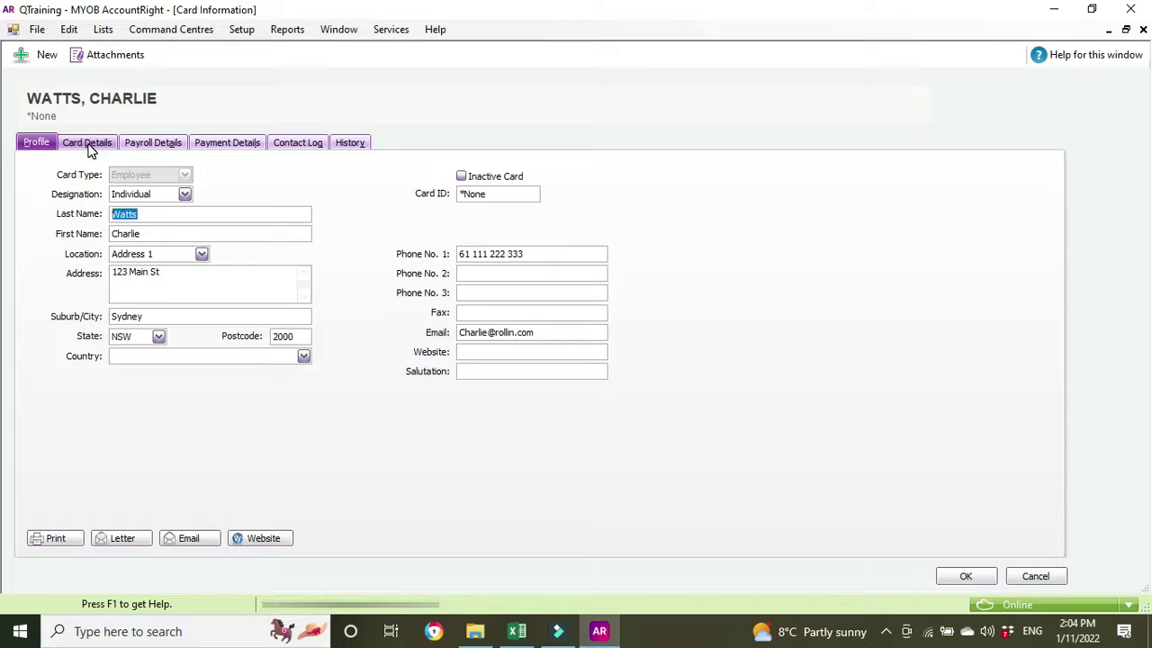
{"action": "left_click", "coordinate": [158, 145]}
{"action": "left_click", "coordinate": [61, 340]}
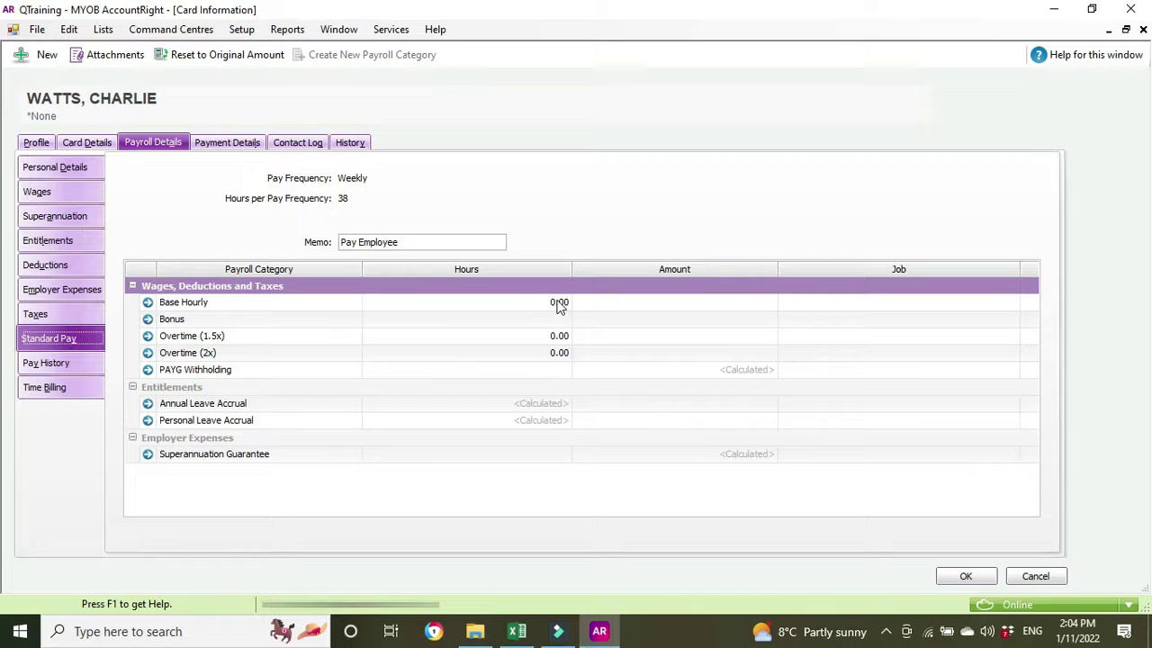
{"action": "left_click", "coordinate": [558, 306]}
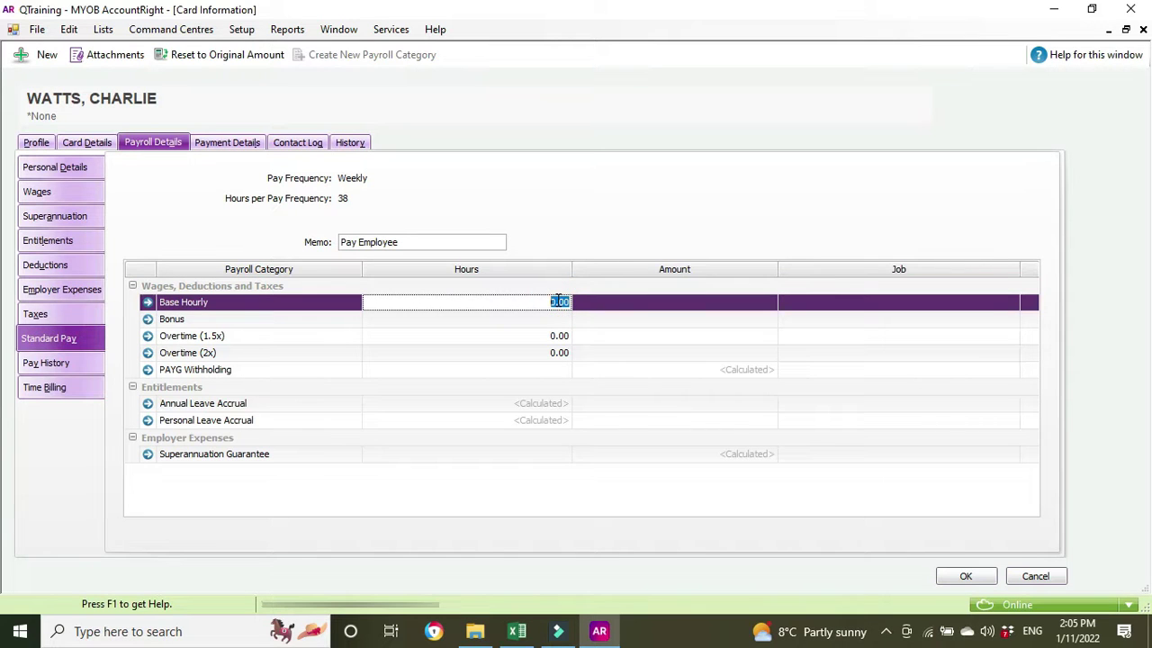
{"action": "type", "text": "38.00"}
{"action": "key", "text": "Tab"}
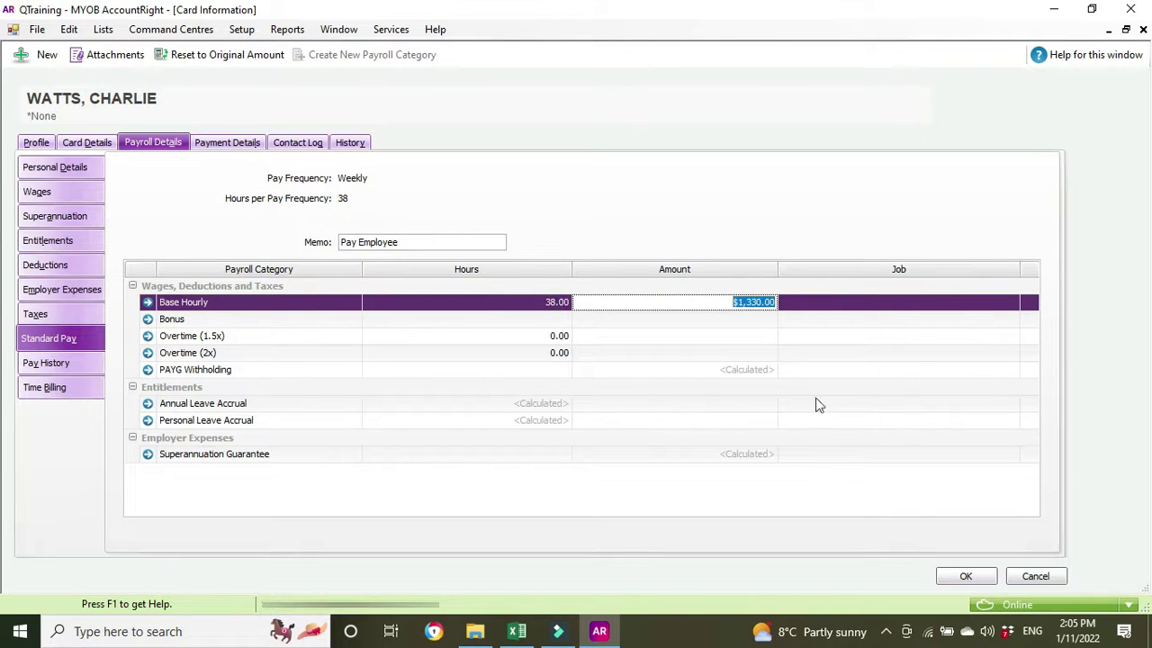
{"action": "left_click", "coordinate": [1035, 576]}
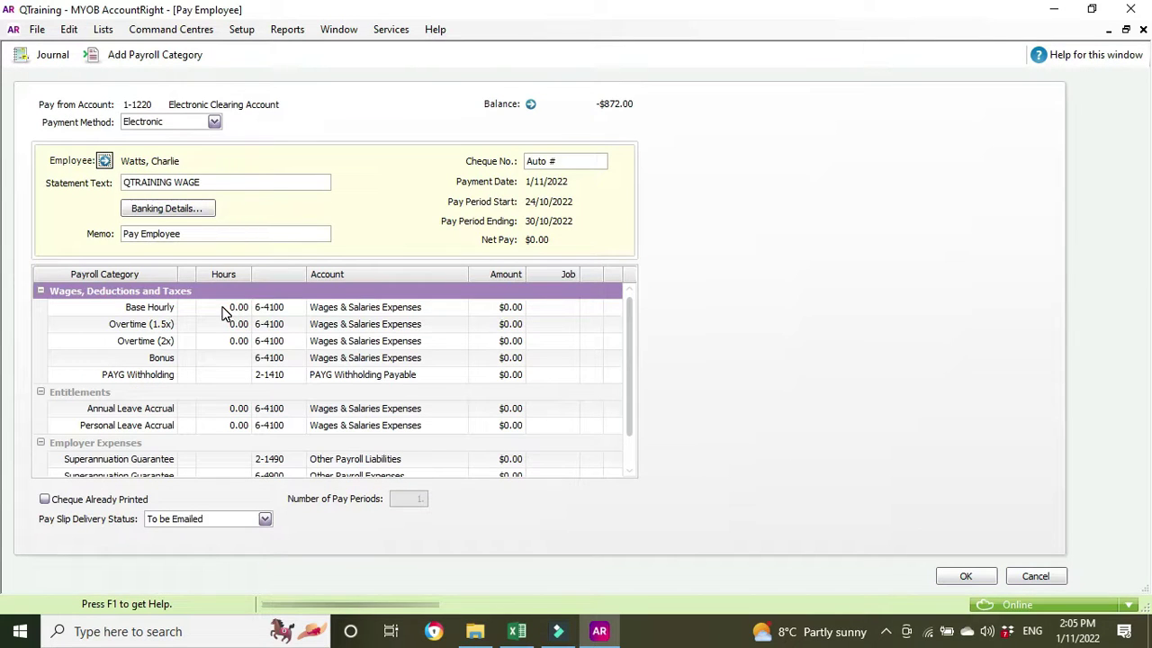
Enter 20 Base Hourly hours and 2 Overtime (1.5x) hours
{"action": "left_click", "coordinate": [239, 309]}
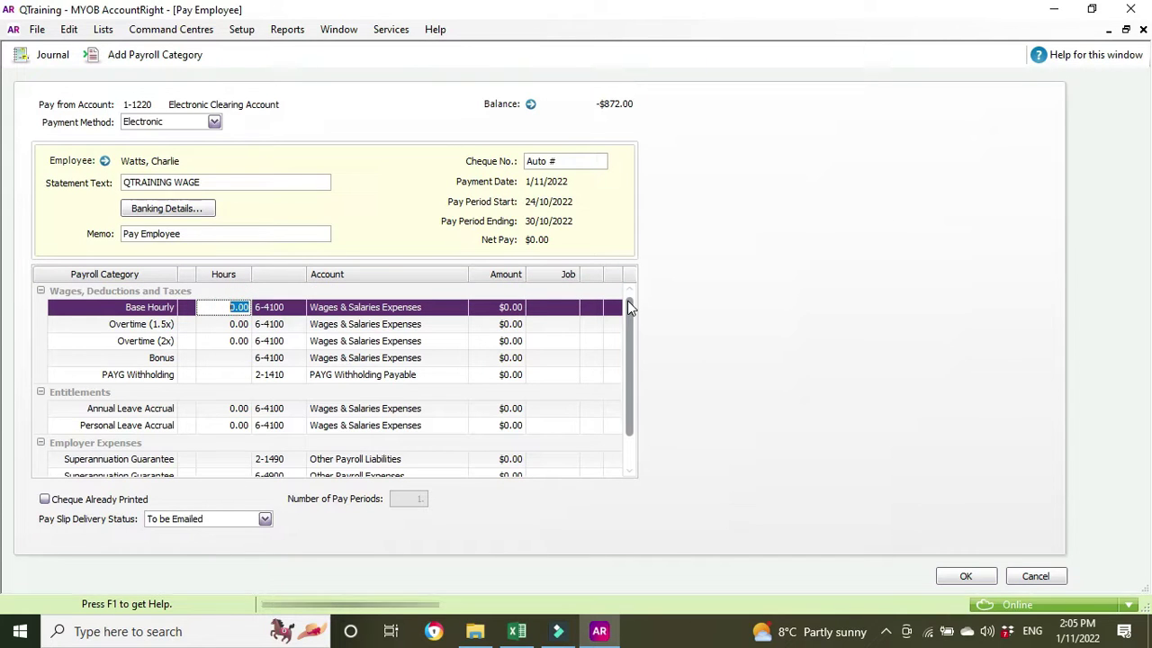
{"action": "type", "text": "3"}
{"action": "key", "text": "Tab"}
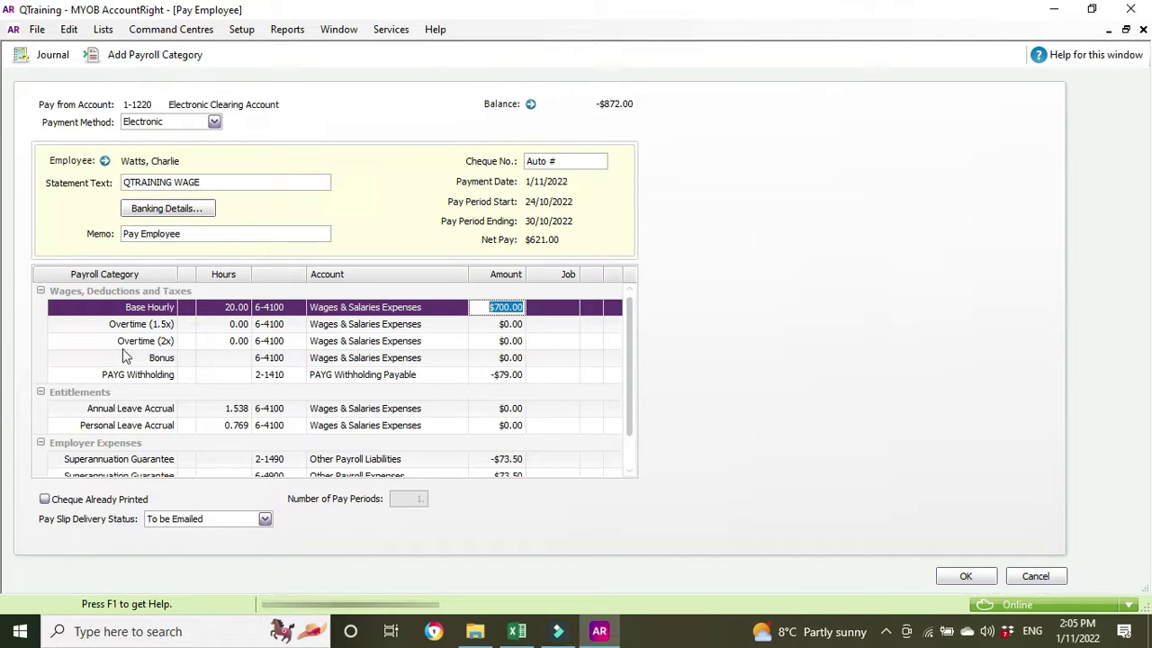
{"action": "left_click", "coordinate": [198, 328]}
{"action": "left_click", "coordinate": [223, 324]}
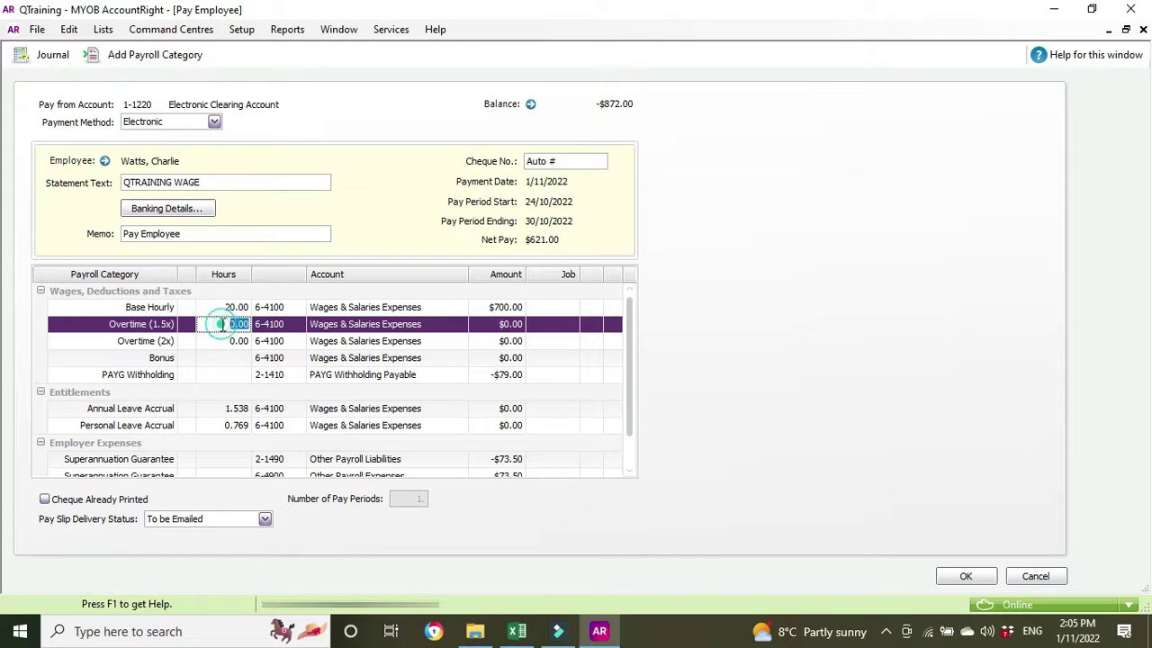
{"action": "type", "text": "2"}
{"action": "key", "text": "Tab"}
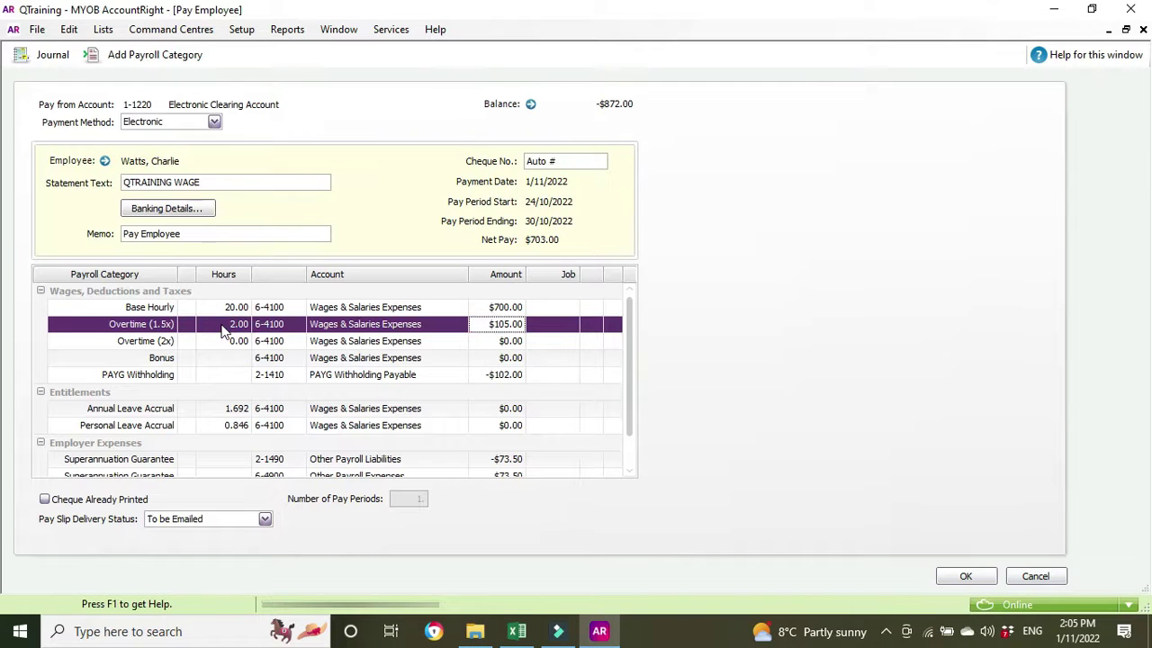
Enter 3 Overtime (2x) hours, select the Bonus line, and reopen the employee's card
{"action": "left_click", "coordinate": [222, 340]}
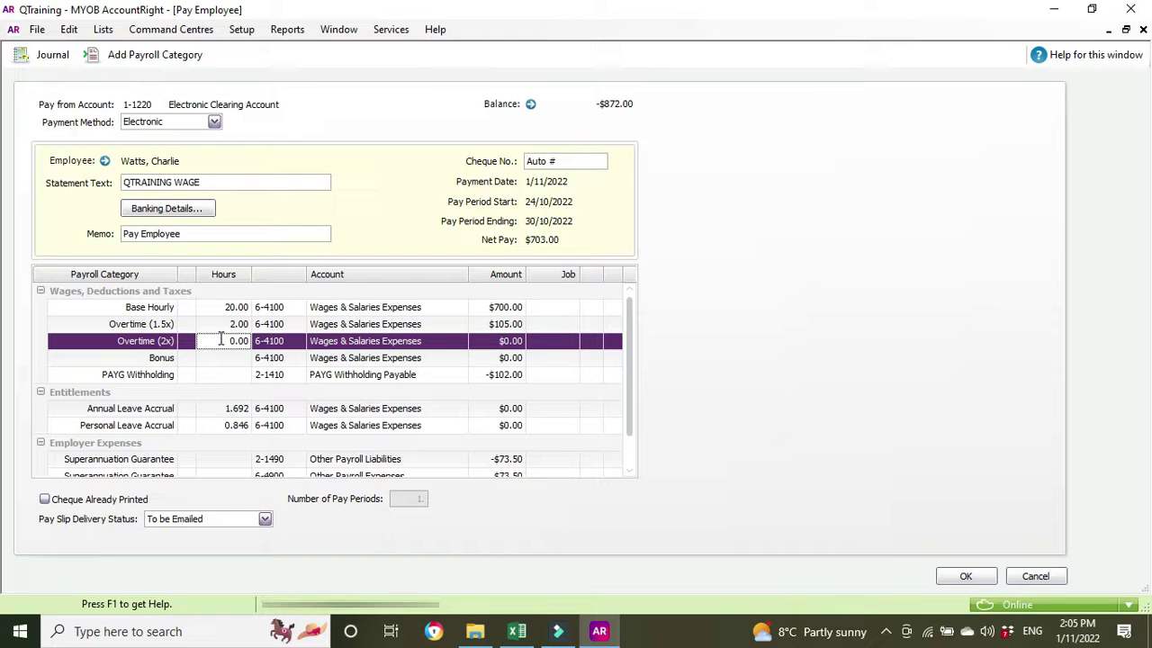
{"action": "type", "text": "3"}
{"action": "key", "text": "Delete"}
{"action": "key", "text": "Tab"}
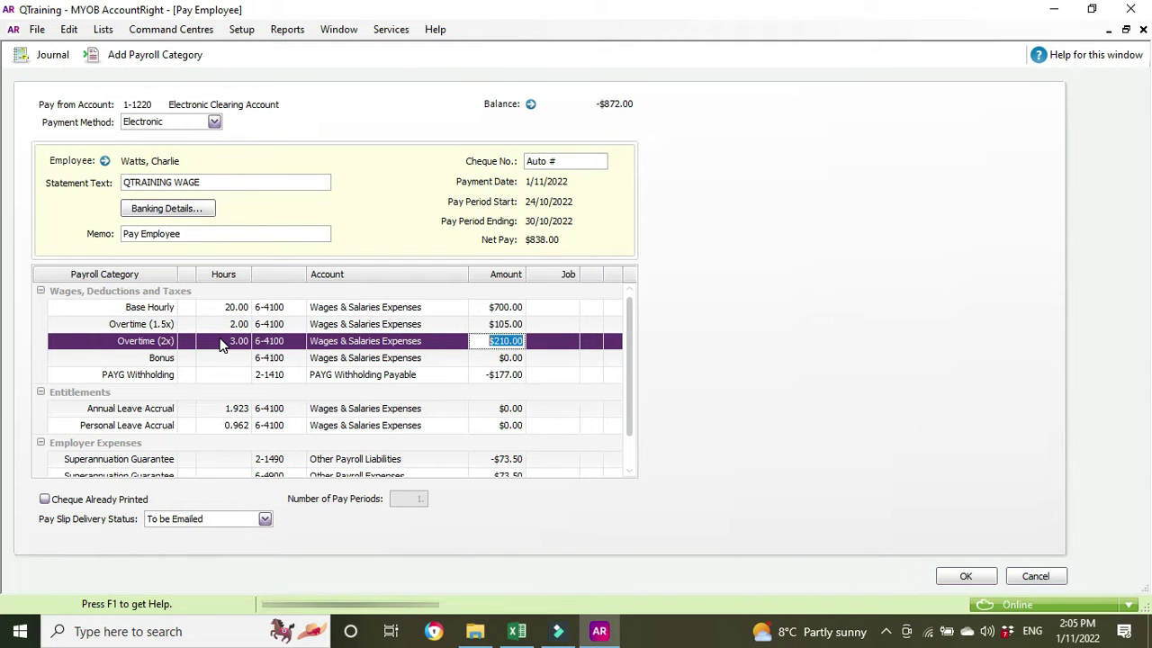
{"action": "left_click", "coordinate": [734, 304]}
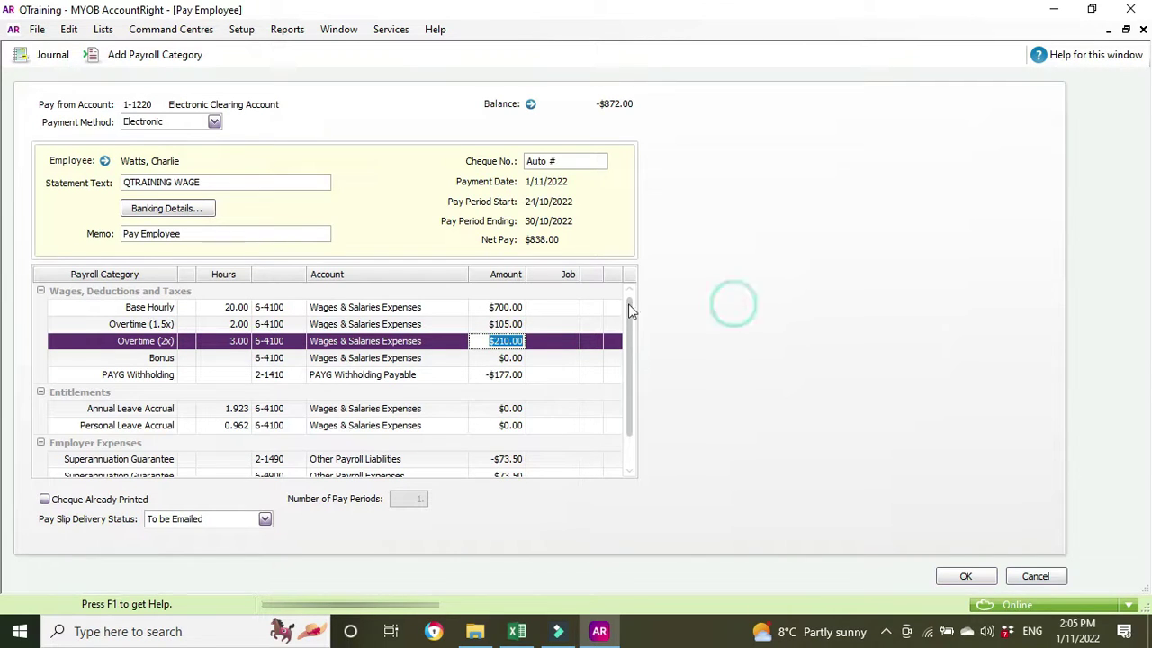
{"action": "left_click", "coordinate": [223, 365]}
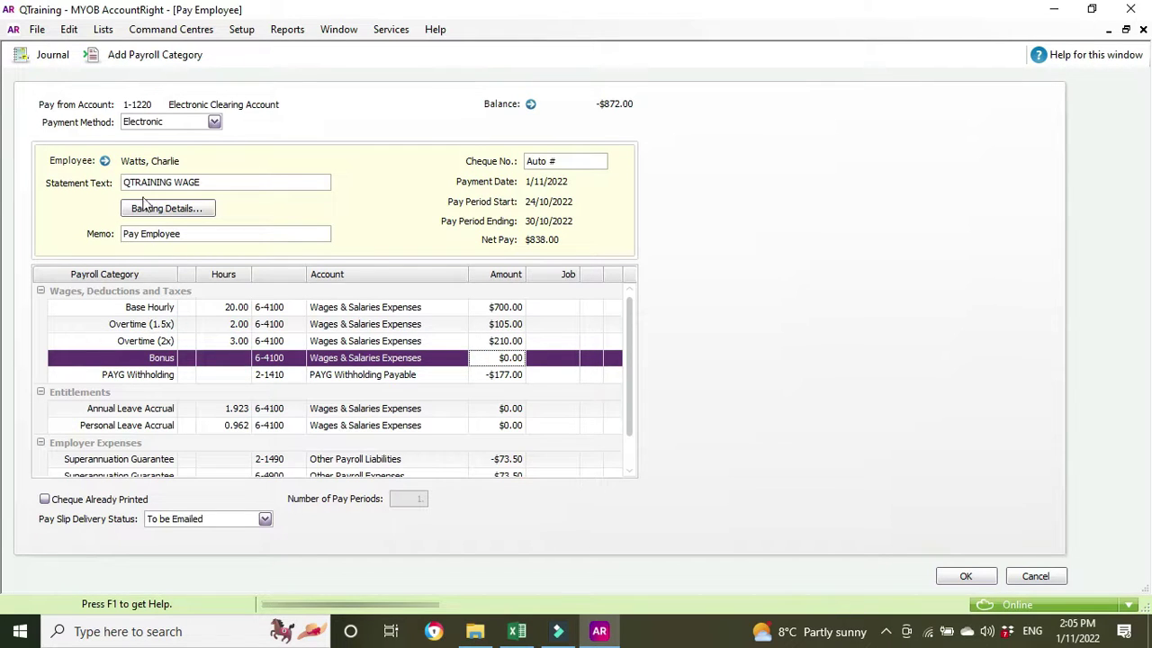
{"action": "left_click", "coordinate": [106, 162]}
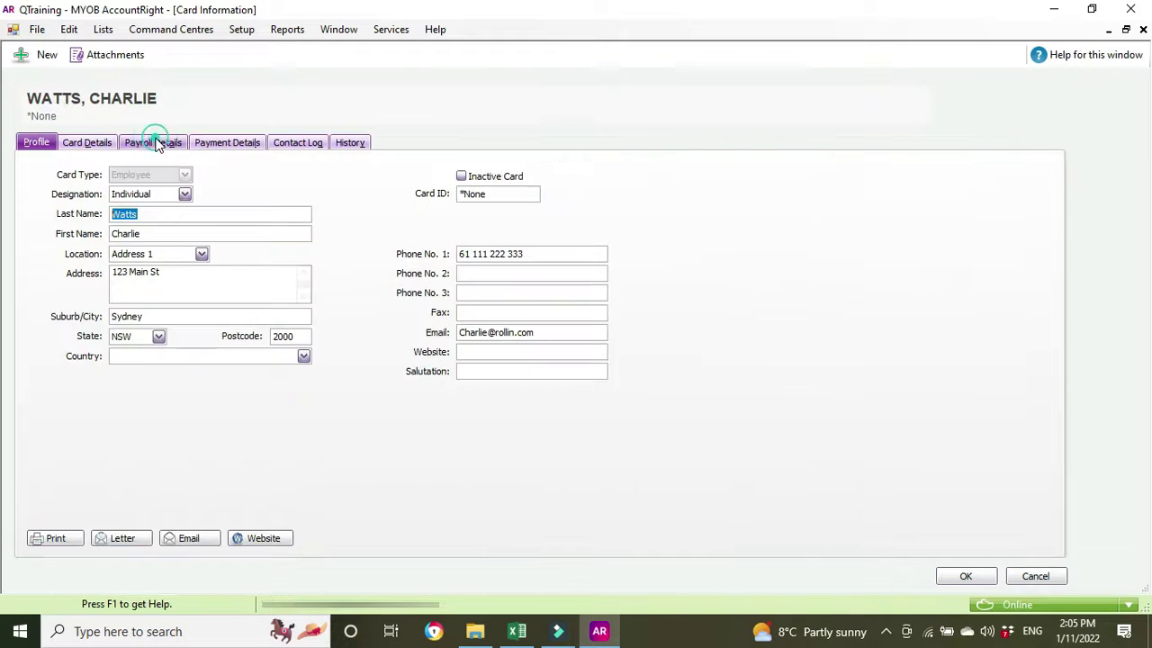
{"action": "left_click", "coordinate": [153, 142]}
{"action": "left_click", "coordinate": [55, 192]}
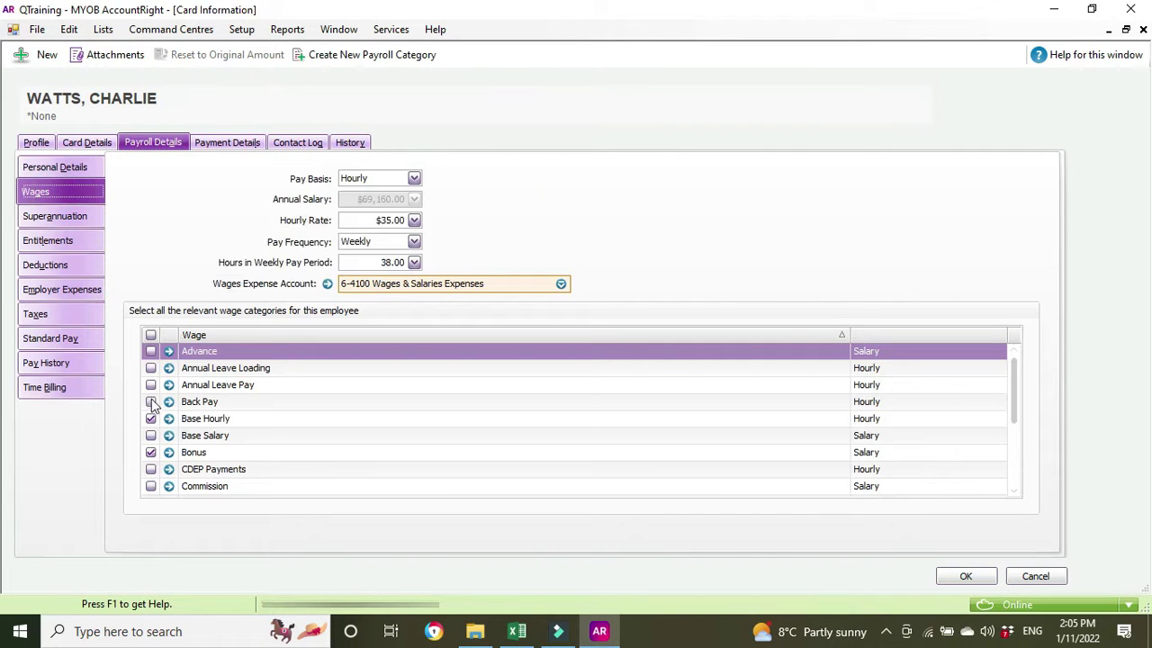
{"action": "left_click", "coordinate": [151, 452]}
{"action": "left_click", "coordinate": [150, 452]}
{"action": "scroll", "coordinate": [282, 472], "scroll_direction": "down", "scroll_amount": 1}
{"action": "scroll", "coordinate": [281, 473], "scroll_direction": "down", "scroll_amount": 5}
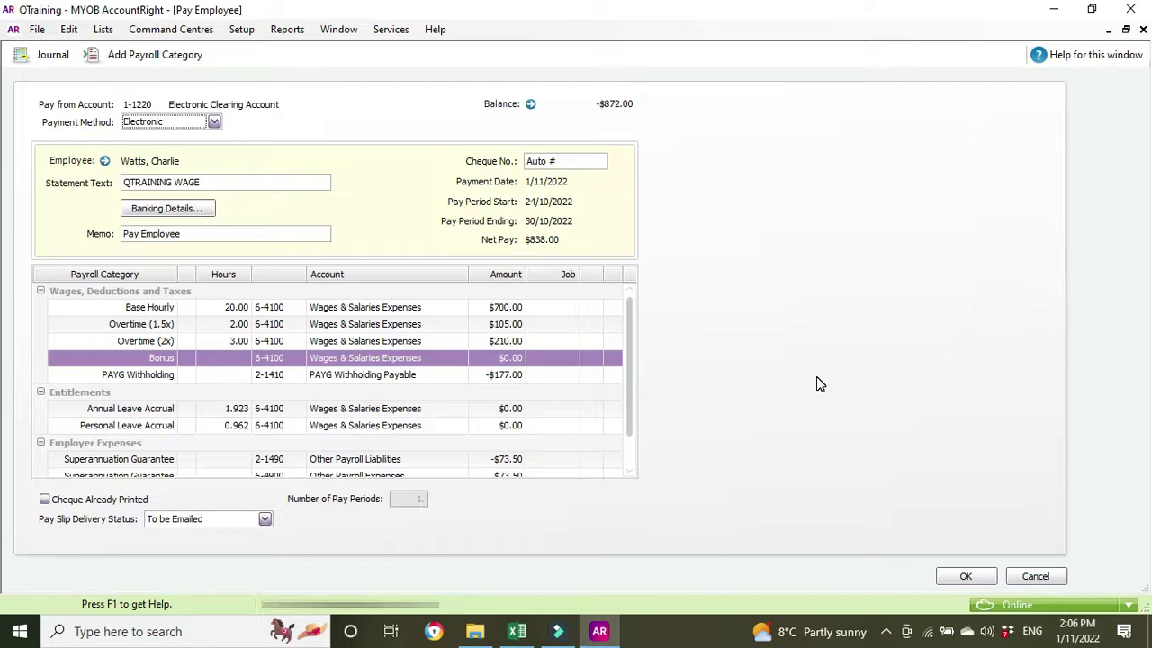
Add a $500.00 amount to the Bonus pay line
{"action": "left_click", "coordinate": [231, 361]}
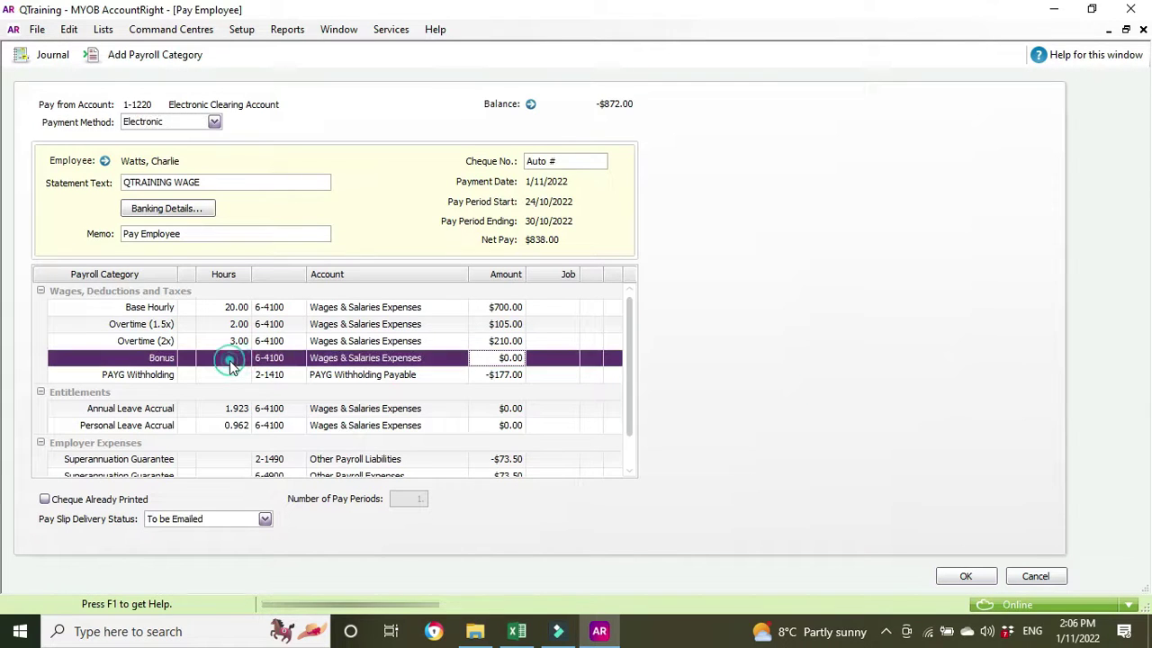
{"action": "left_click", "coordinate": [498, 358]}
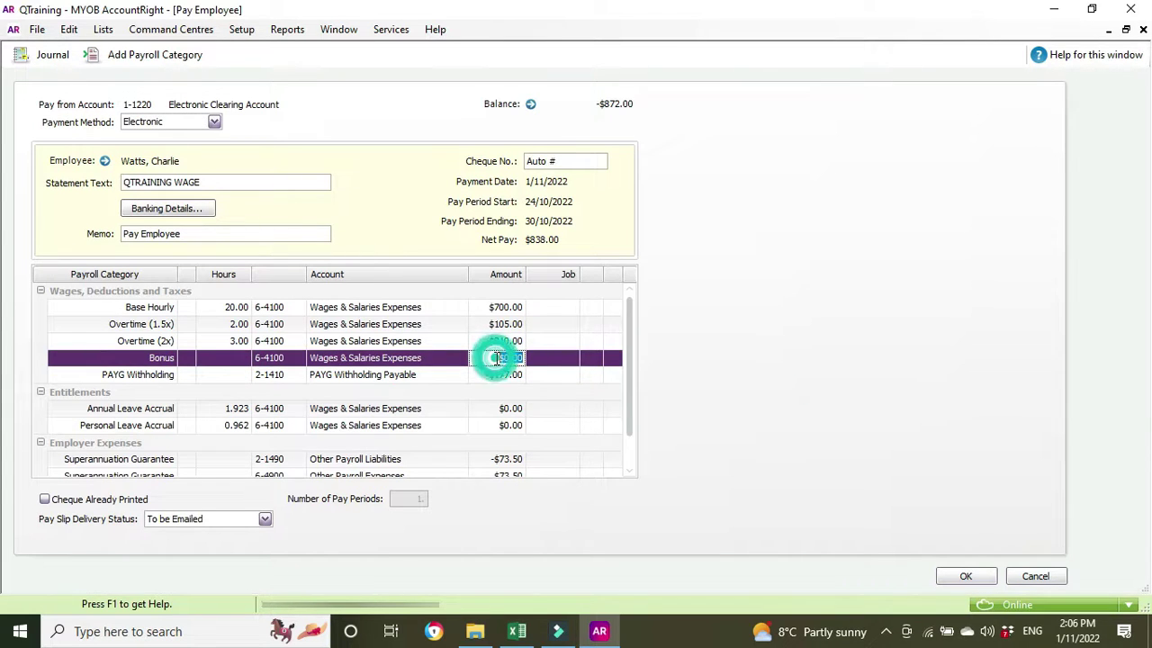
{"action": "type", "text": "500"}
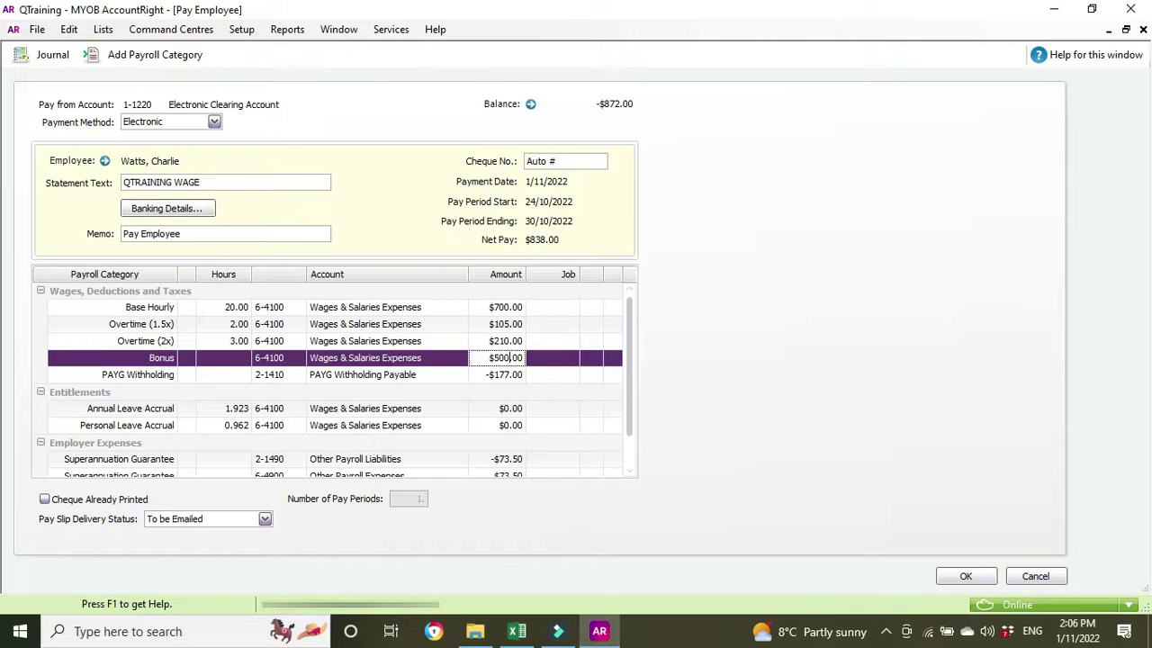
{"action": "key", "text": "Tab"}
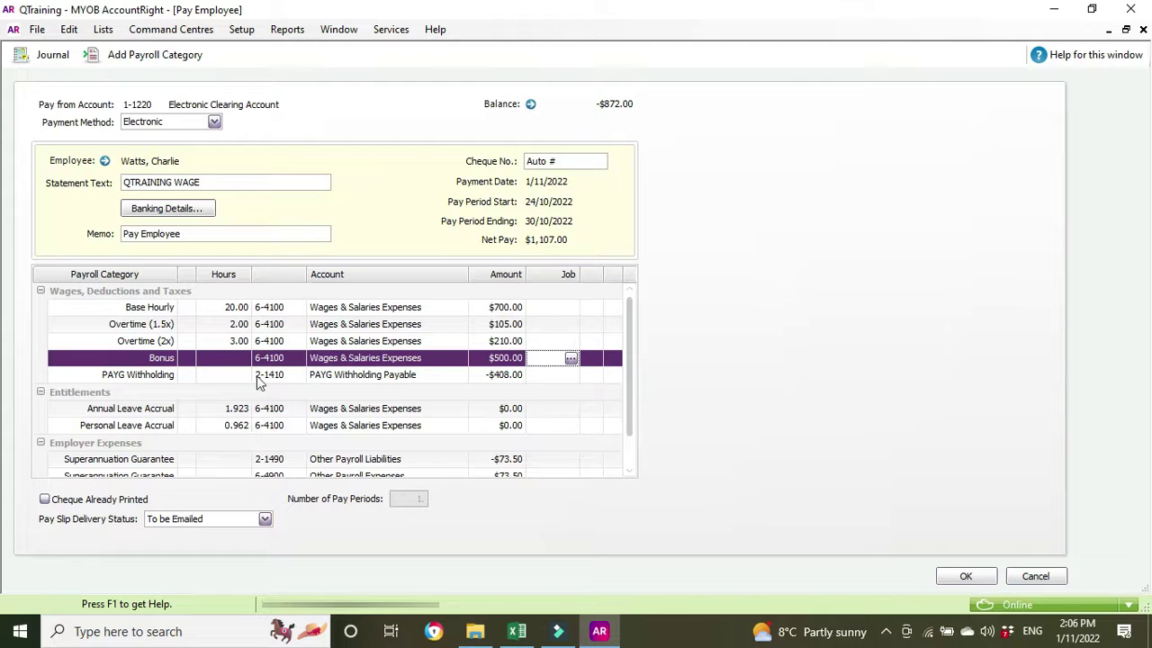
Change Base Hourly hours to 30, giving $1,050.00 and net pay of $1,283.00
{"action": "left_click", "coordinate": [223, 308]}
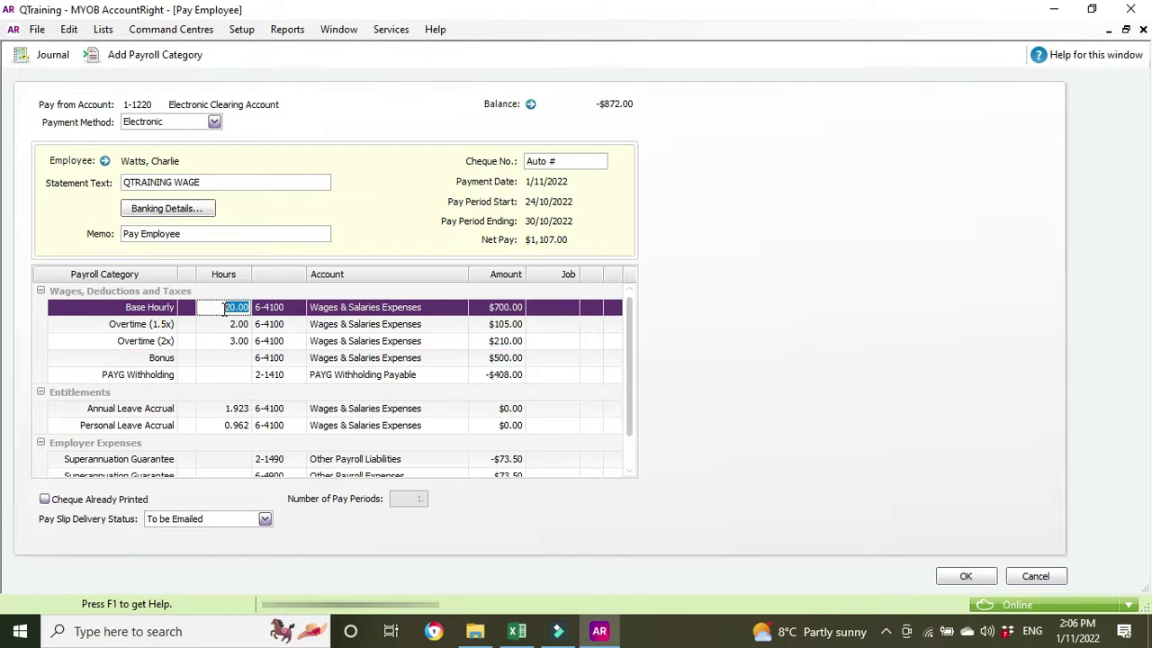
{"action": "type", "text": "30"}
{"action": "key", "text": "Tab"}
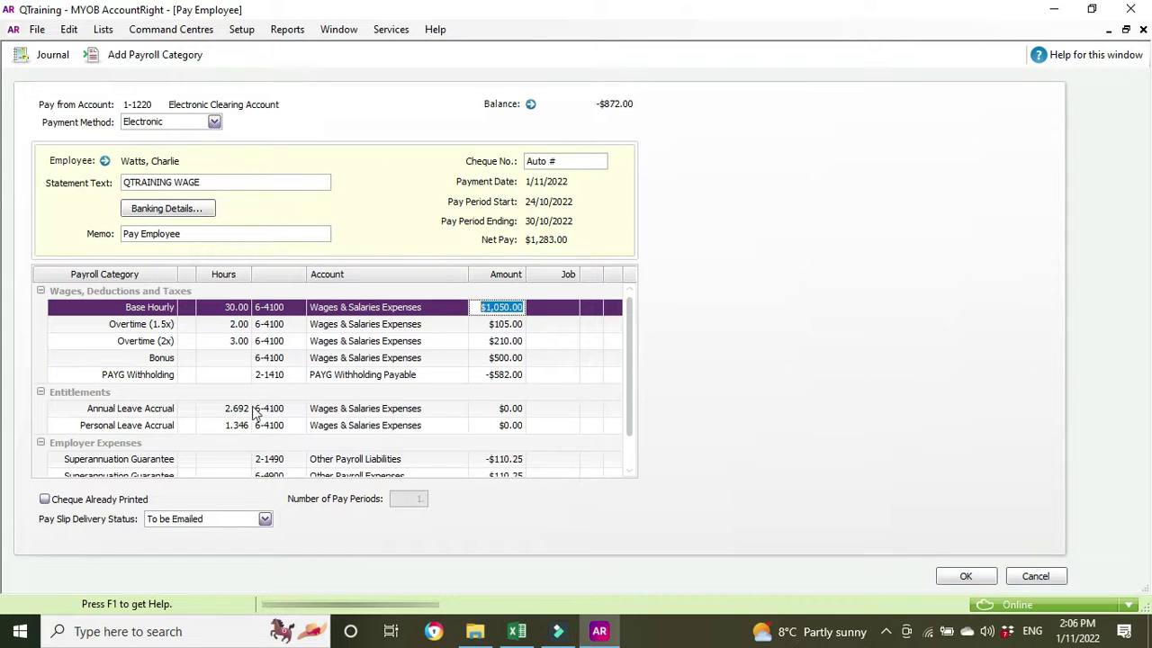
{"action": "left_click_drag", "start_coordinate": [630, 380], "coordinate": [631, 429]}
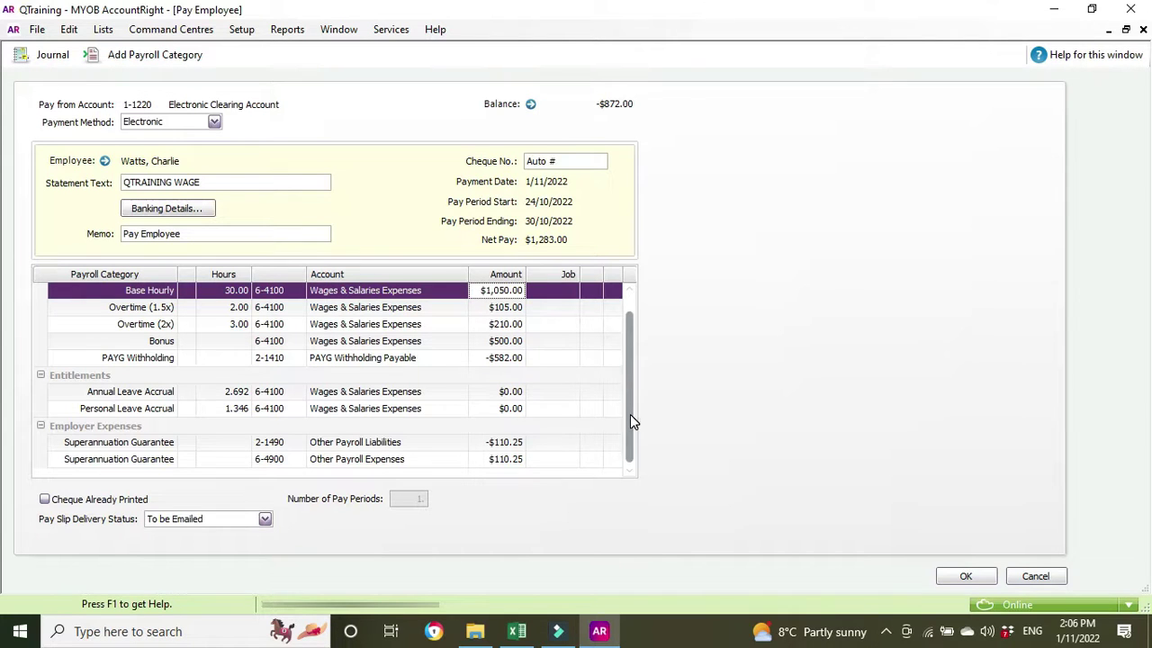
{"action": "scroll", "coordinate": [491, 419], "scroll_direction": "up", "scroll_amount": 1}
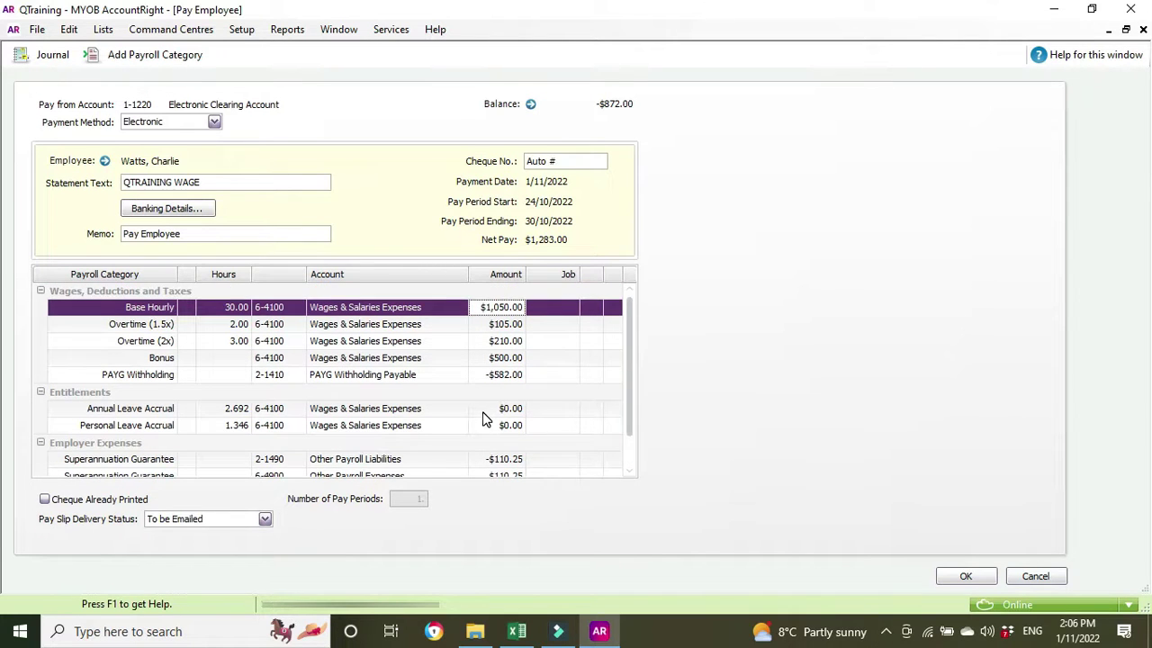
Accept and record the $1,283.00 pay, then advance to the Pay Slips step
{"action": "left_click", "coordinate": [956, 578]}
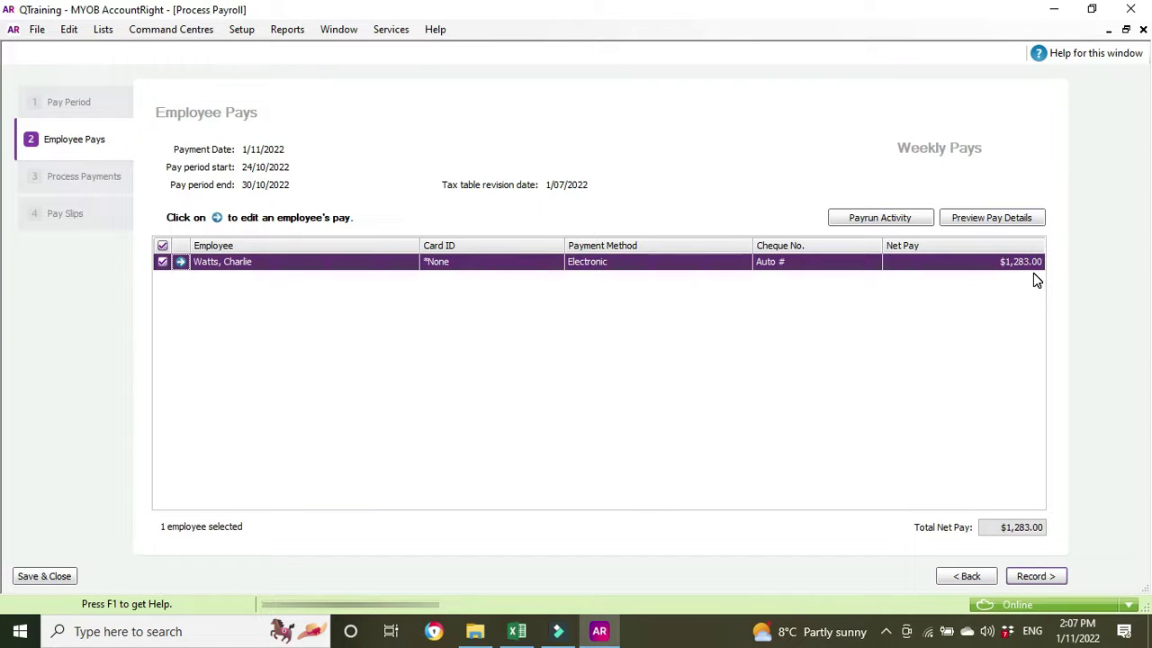
{"action": "left_click", "coordinate": [1035, 577]}
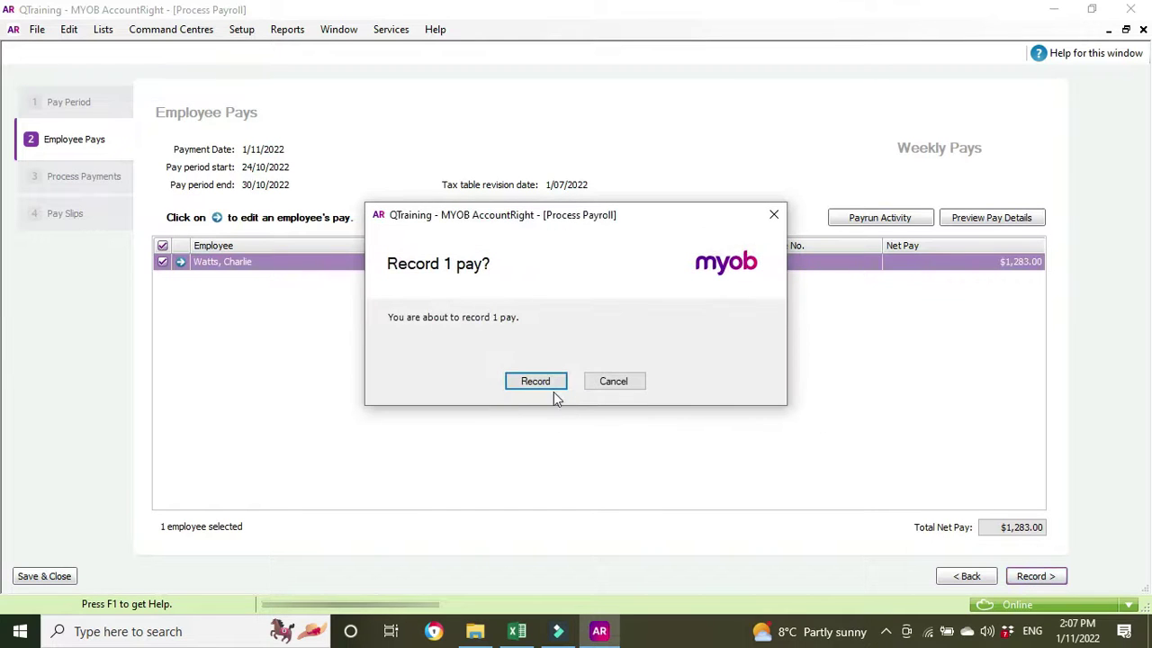
{"action": "left_click", "coordinate": [536, 382]}
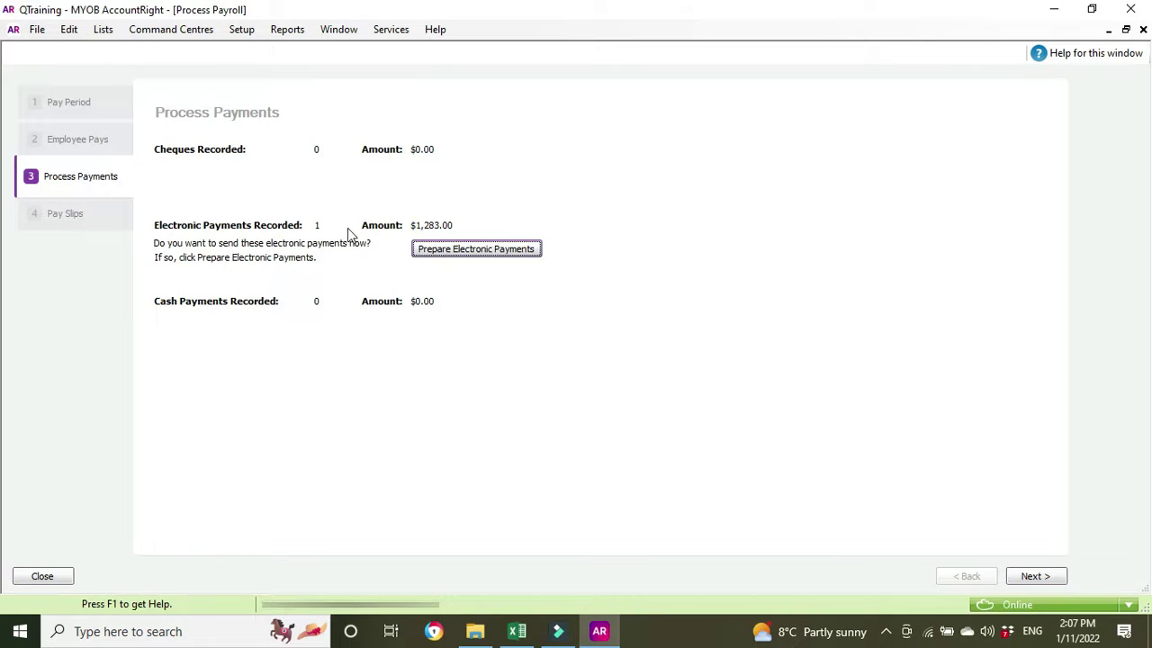
{"action": "left_click", "coordinate": [1049, 577]}
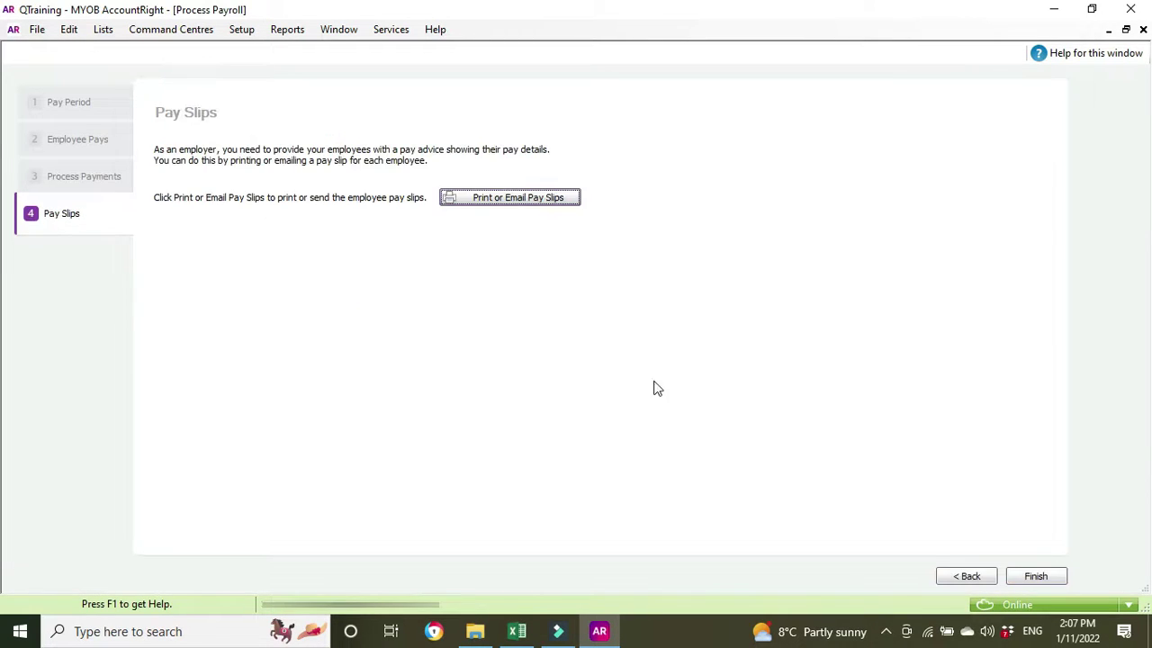
Tick the $1,283.00 pay slip under To Be Emailed, then close the review window
{"action": "left_click", "coordinate": [537, 194]}
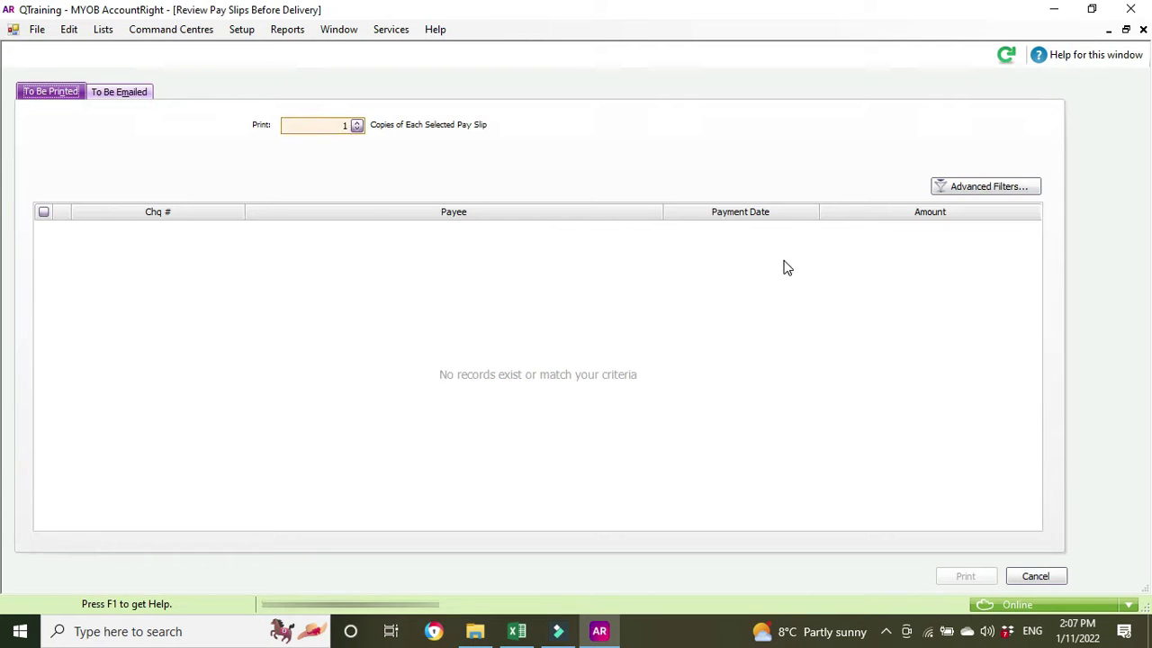
{"action": "left_click", "coordinate": [121, 97]}
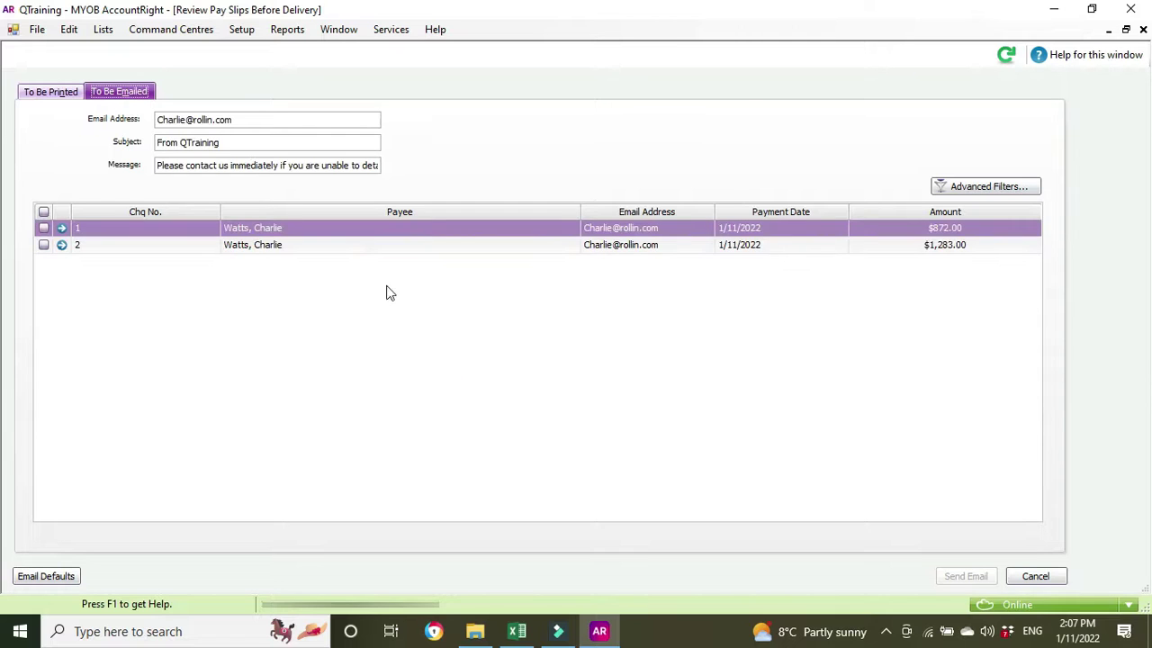
{"action": "left_click", "coordinate": [907, 251]}
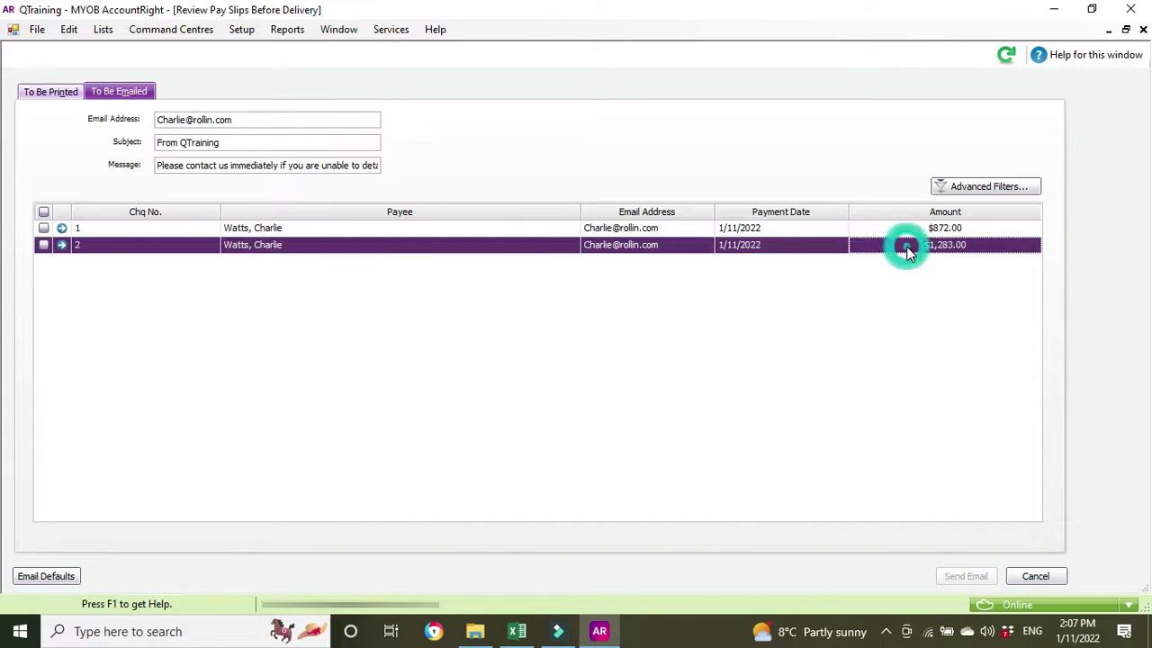
{"action": "left_click", "coordinate": [42, 246]}
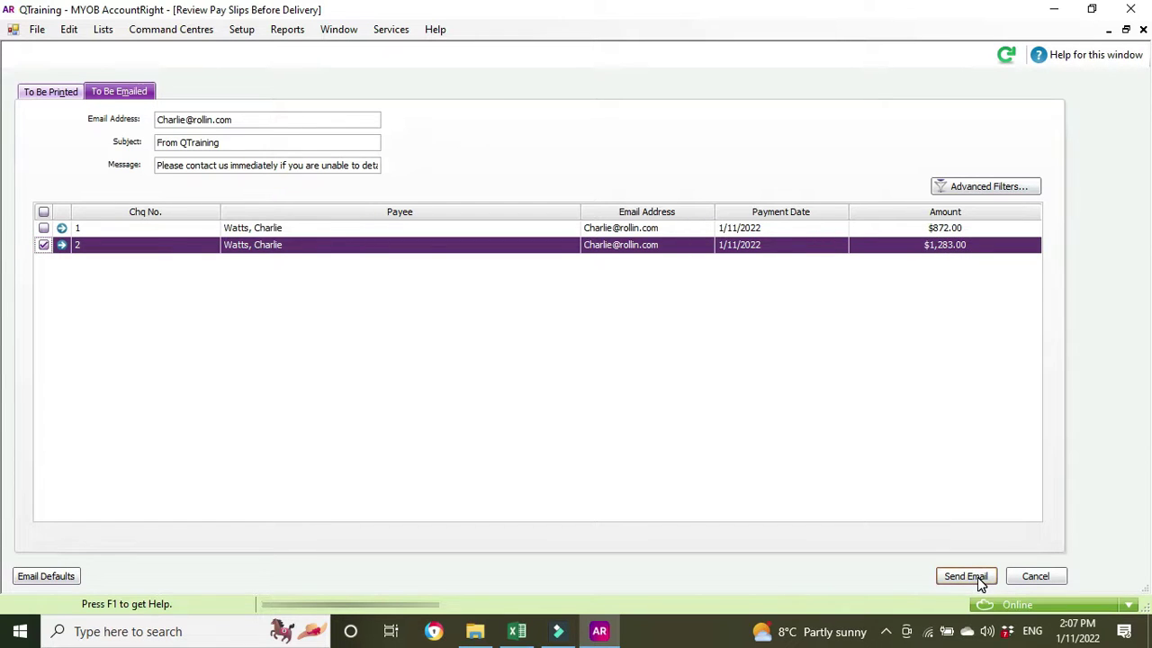
{"action": "left_click", "coordinate": [1057, 581]}
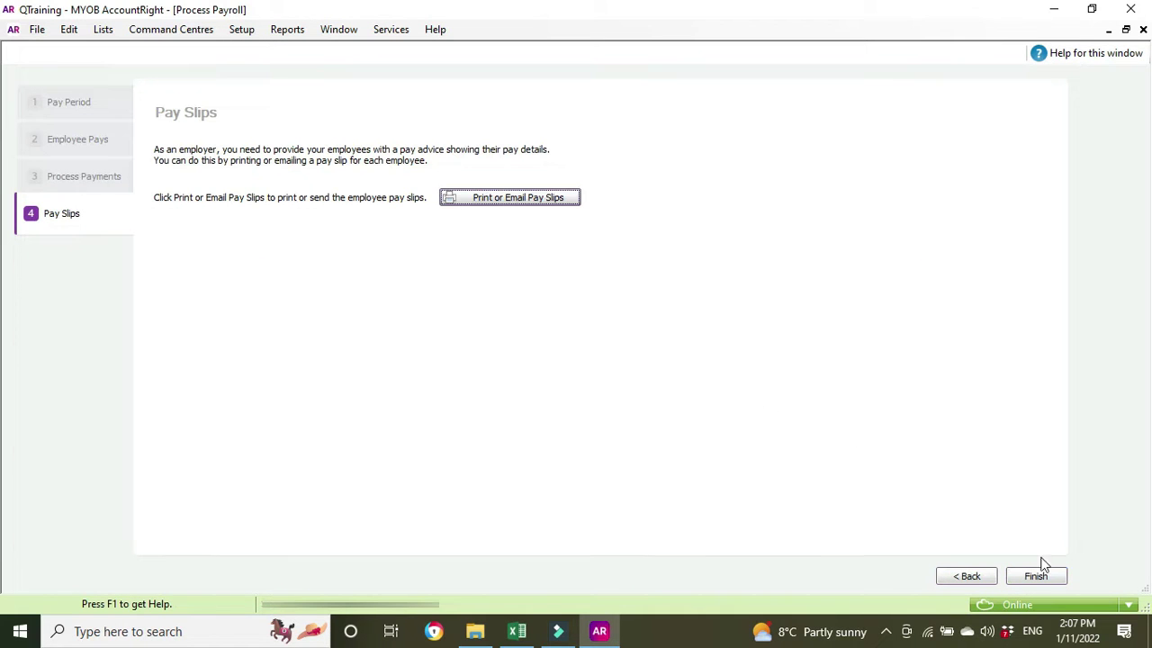
Finish the Process Payroll wizard with the $1,283.00 pay recorded
{"action": "left_click", "coordinate": [1036, 576]}
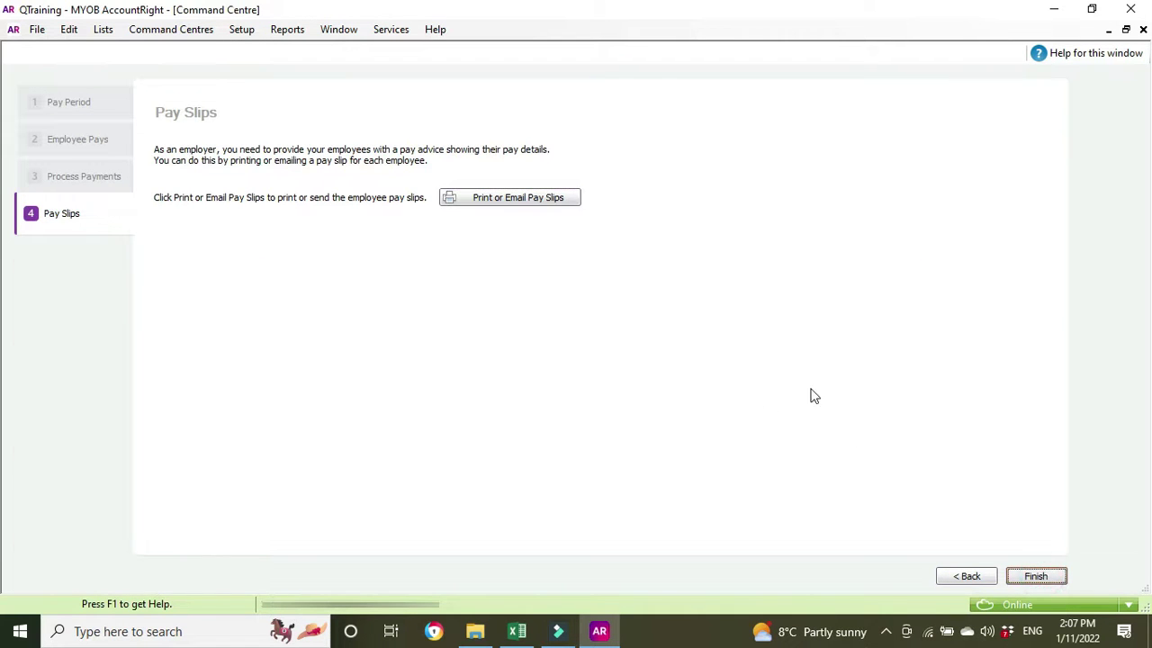